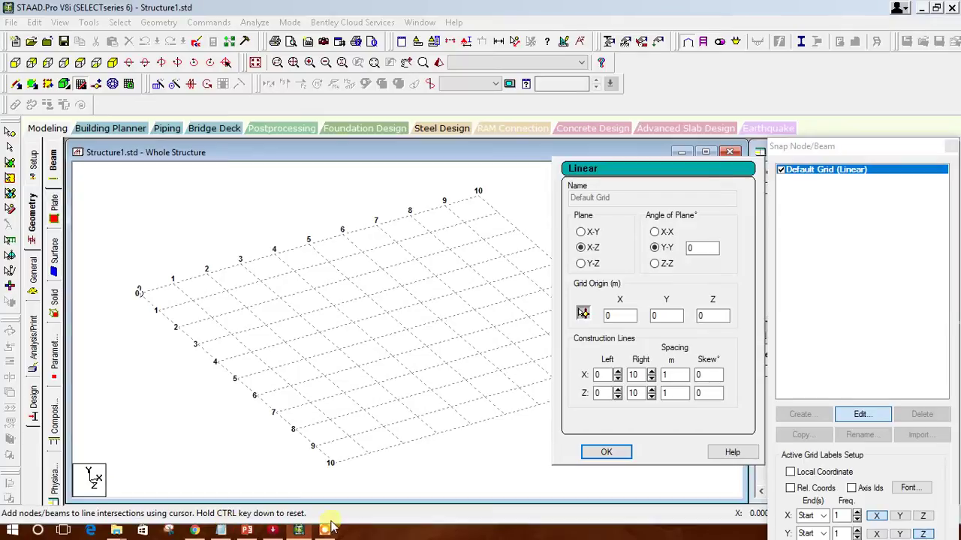
Step: Switch to the STAAD.txt note in Notepad and append "(in staad by default, X-Z plane is horizontal plane, )" to the Geometry-Grids line
{"action": "left_click", "coordinate": [219, 533]}
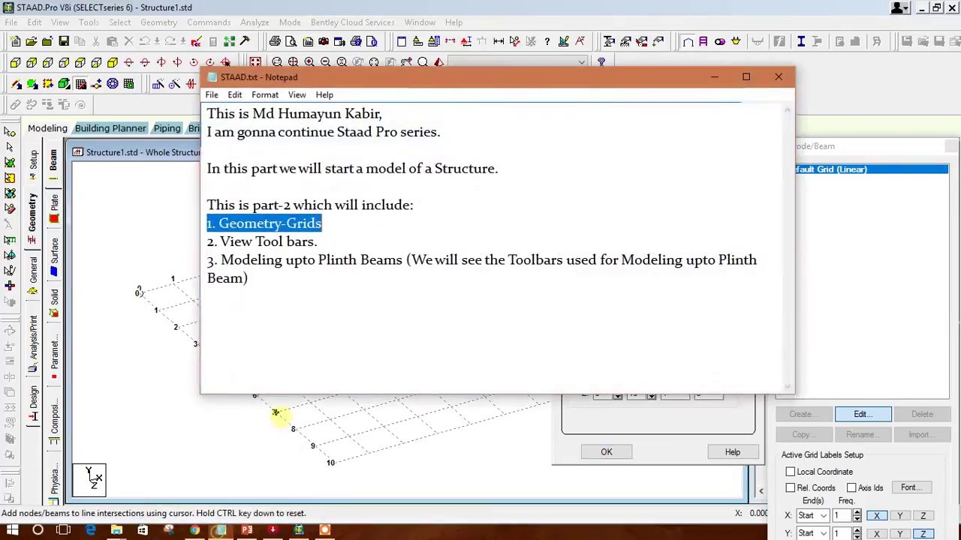
{"action": "left_click", "coordinate": [333, 231]}
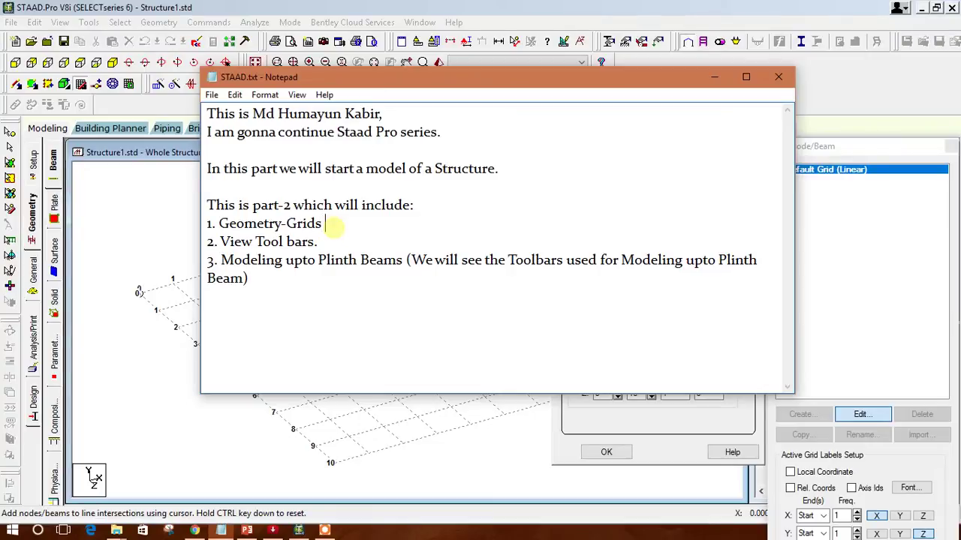
{"action": "type", "text": "(He"}
{"action": "key", "text": "BackSpace"}
{"action": "type", "text": "in staad b"}
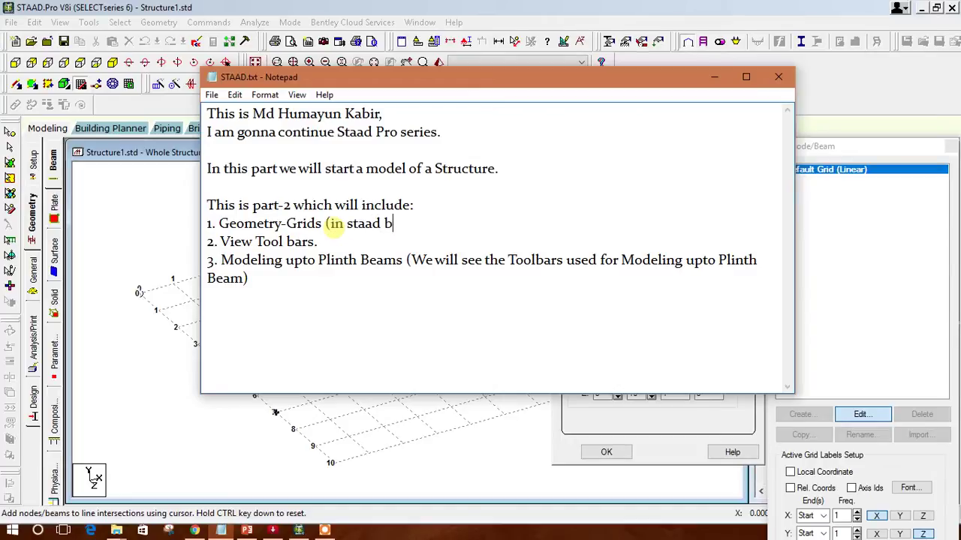
{"action": "type", "text": "y default, X"}
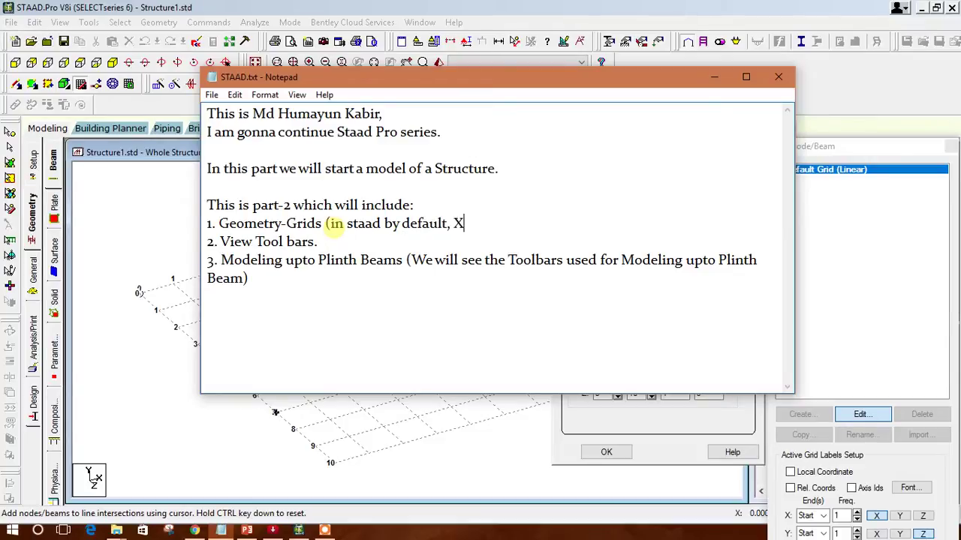
{"action": "type", "text": "-Z pla"}
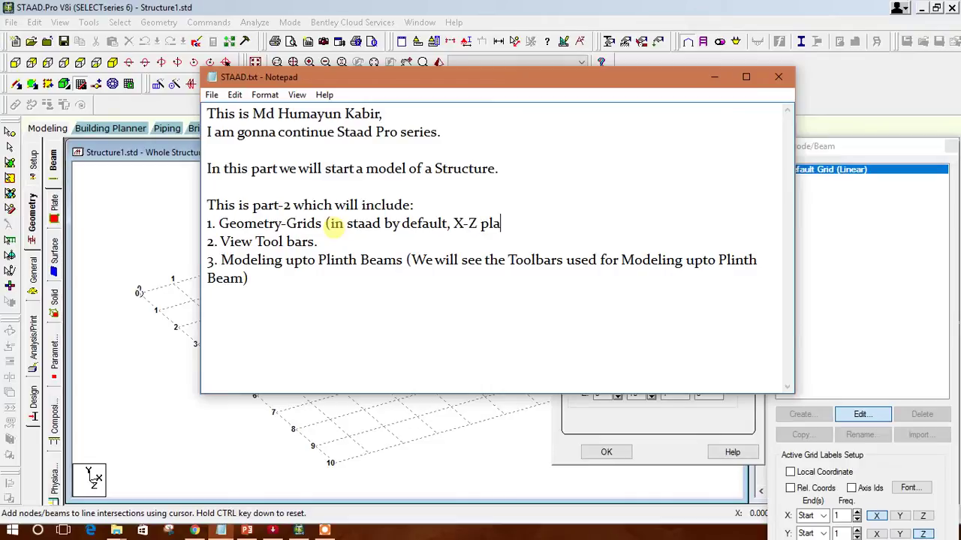
{"action": "type", "text": "ne is horizo"}
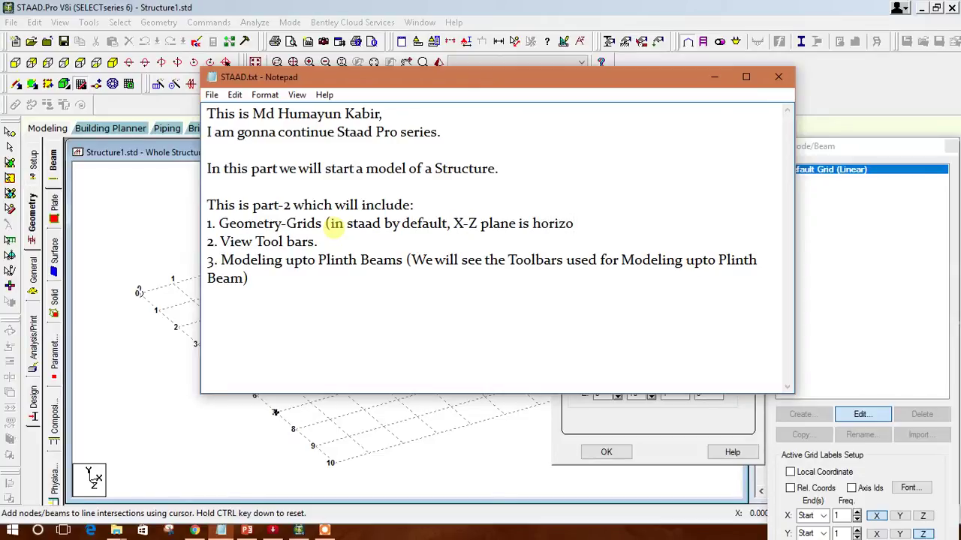
{"action": "type", "text": "ntal pla"}
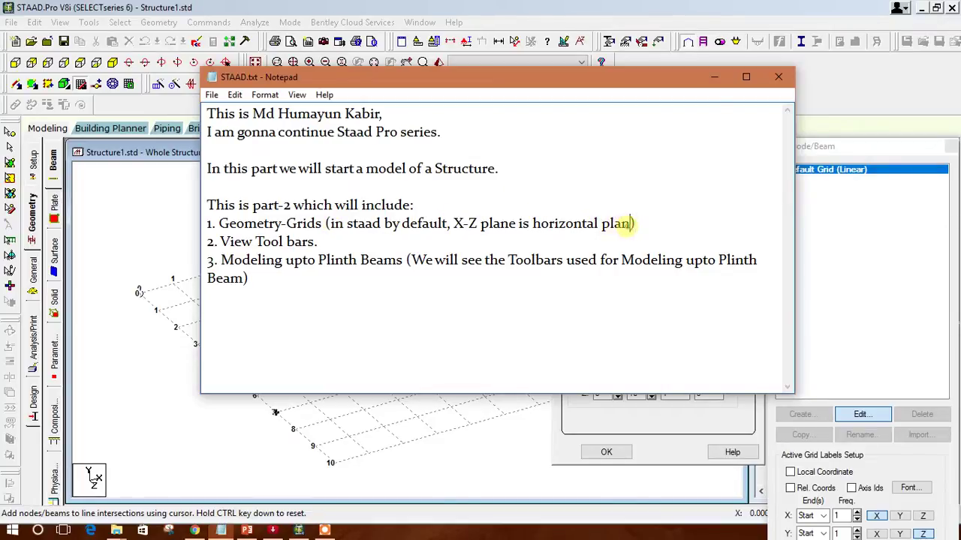
{"action": "type", "text": "ne, "}
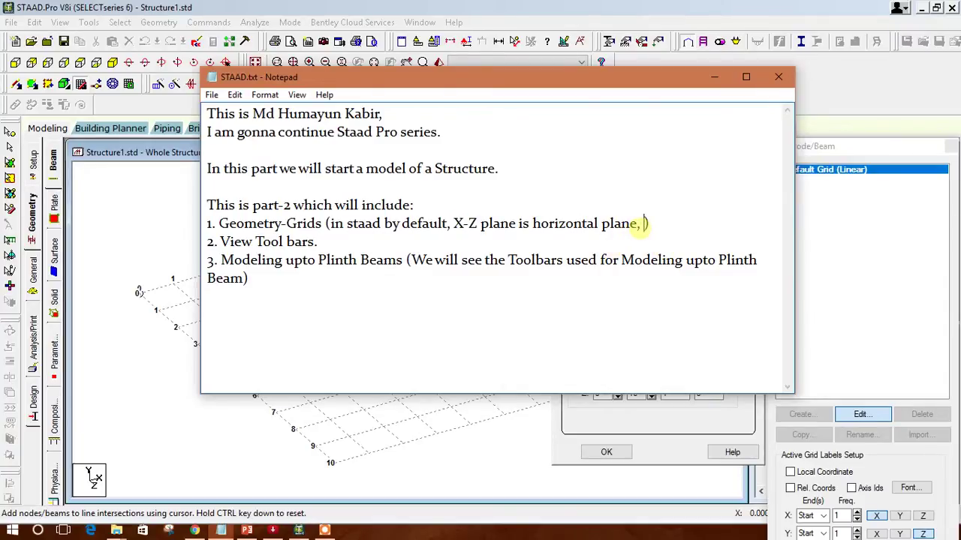
Step: Continue the bracketed Geometry-Grids note with "Y is gravitational direction"
{"action": "type", "text": "Y is grac"}
{"action": "key", "text": "BackSpace"}
{"action": "type", "text": "vitationa"}
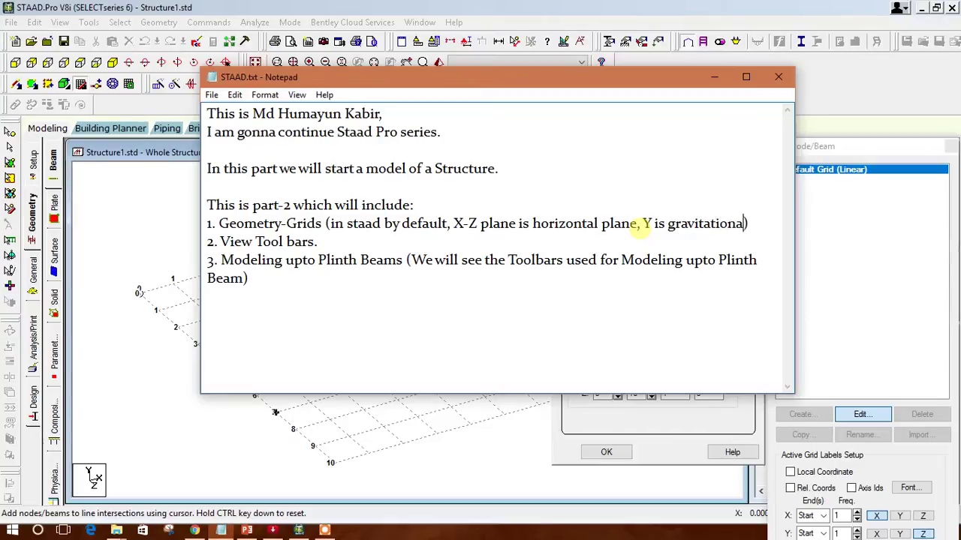
{"action": "type", "text": "l "}
{"action": "type", "text": "direct"}
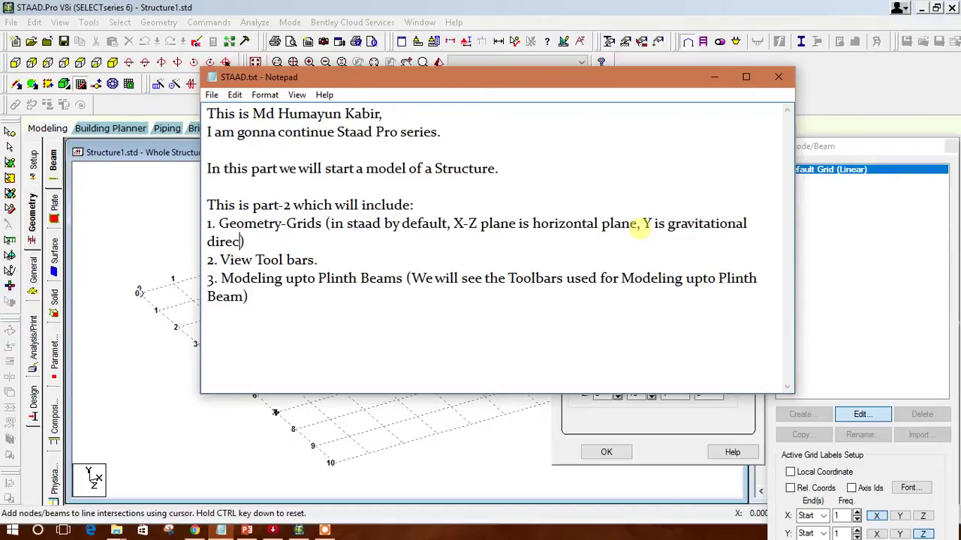
{"action": "type", "text": "ion"}
Step: Complete the bracketed note with ", we can change this from configuration as shown in Part-1" and return to STAAD.Pro
{"action": "type", "text": ", we can"}
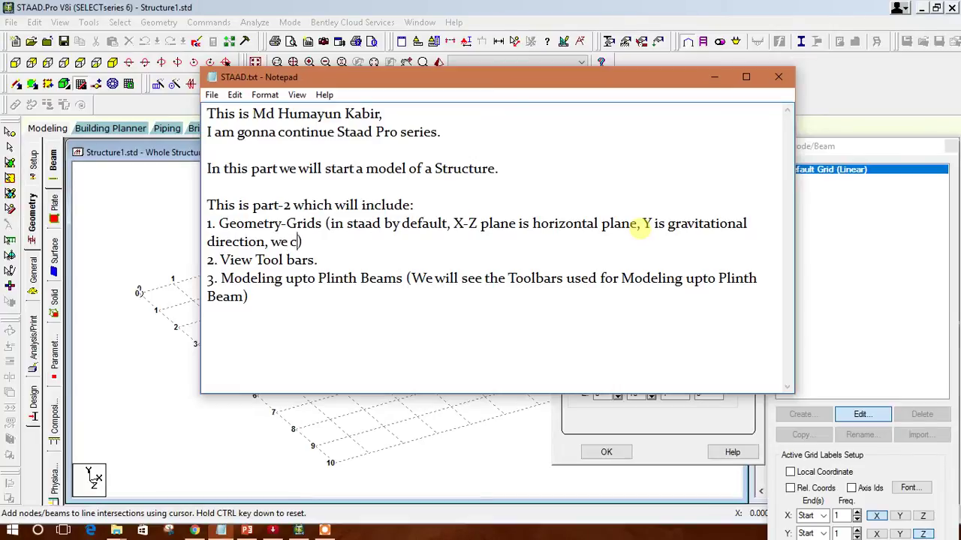
{"action": "type", "text": " change "}
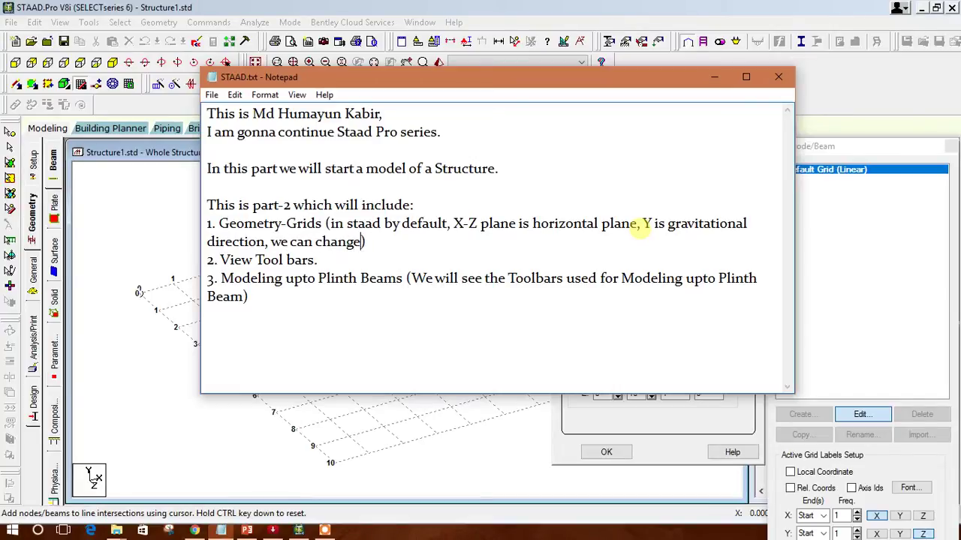
{"action": "type", "text": "this f"}
{"action": "type", "text": "rom conf"}
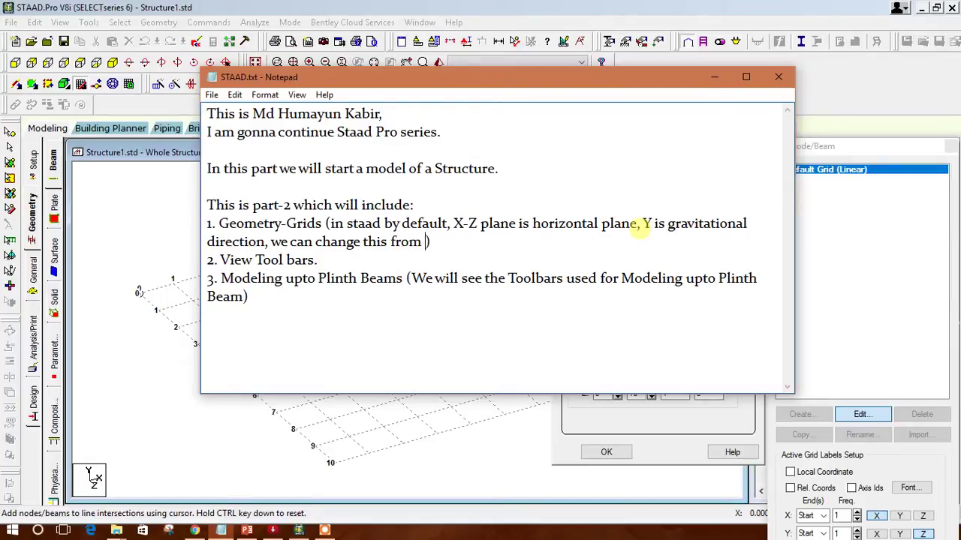
{"action": "type", "text": "igurat"}
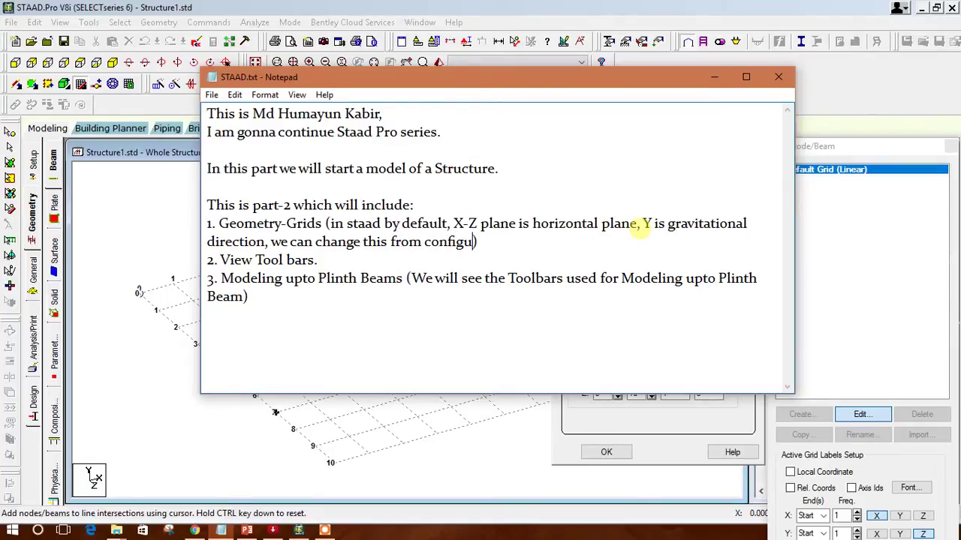
{"action": "type", "text": "ion"}
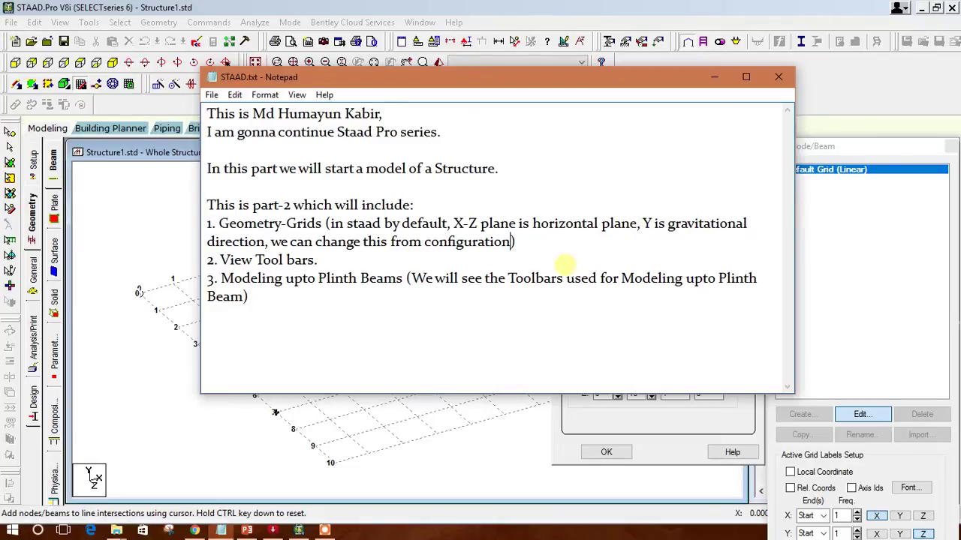
{"action": "type", "text": " as shown in ["}
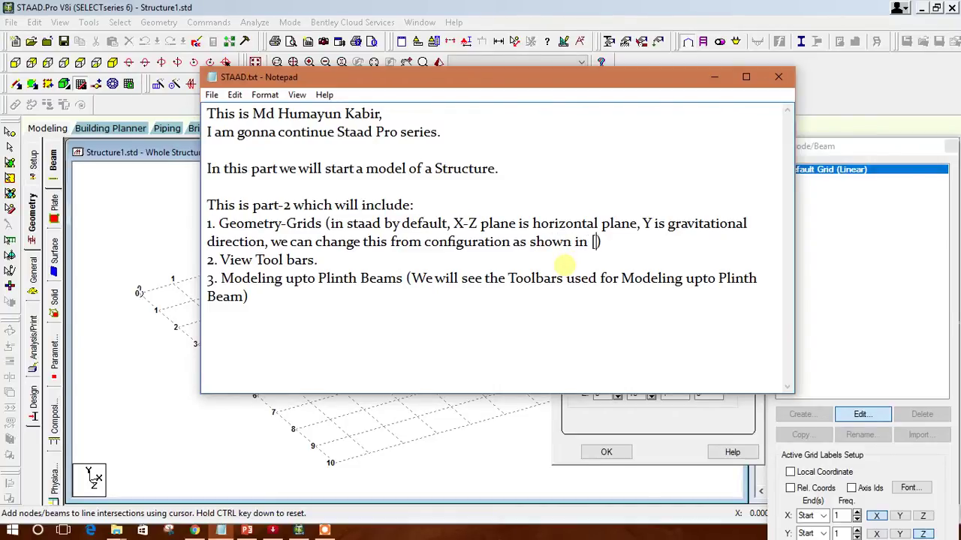
{"action": "key", "text": "BackSpace"}
{"action": "type", "text": "Part("}
{"action": "key", "text": "BackSpace"}
{"action": "type", "text": "-1"}
{"action": "left_click", "coordinate": [718, 81]}
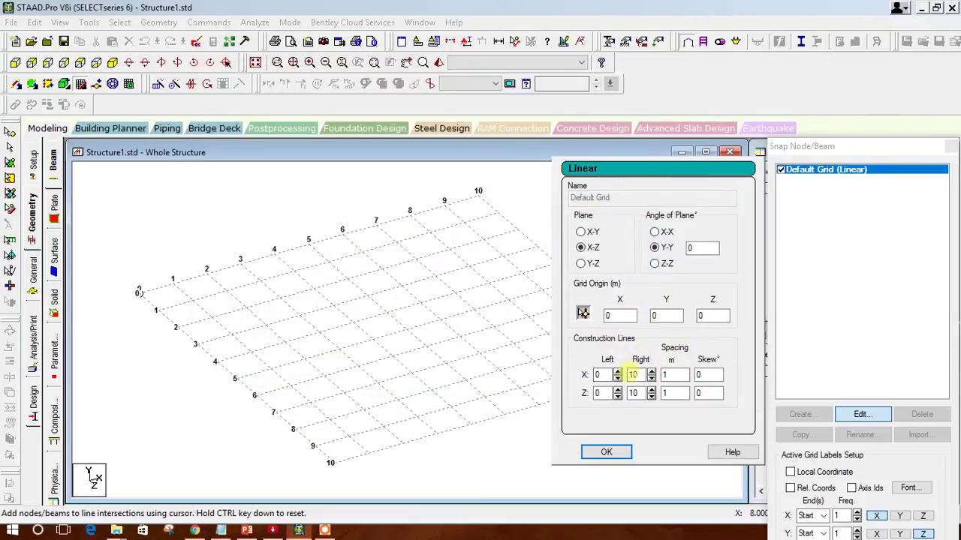
Step: Set the default linear grid's construction line spacing to 0.5 m in both X and Z and accept the grid settings
{"action": "left_click", "coordinate": [604, 375]}
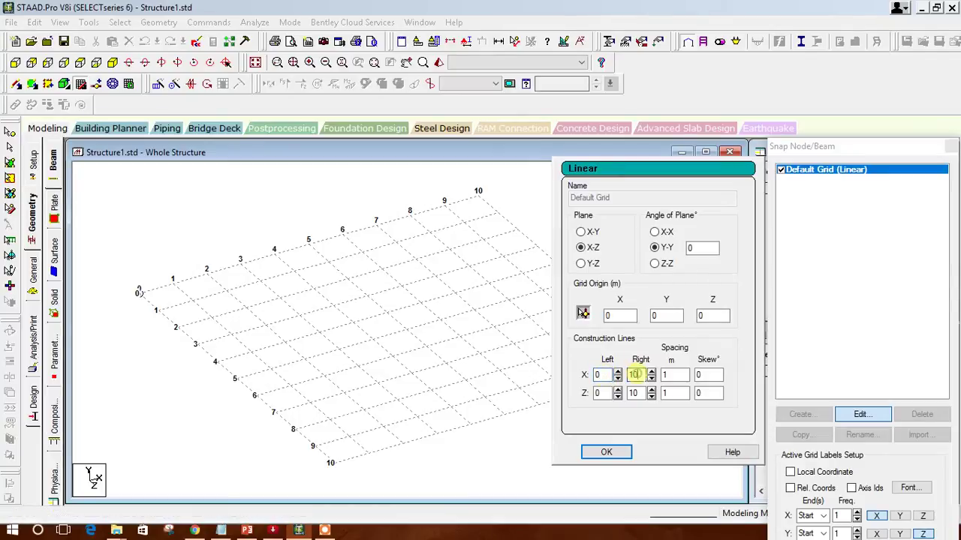
{"action": "left_click", "coordinate": [633, 374]}
{"action": "double_click", "coordinate": [665, 374]}
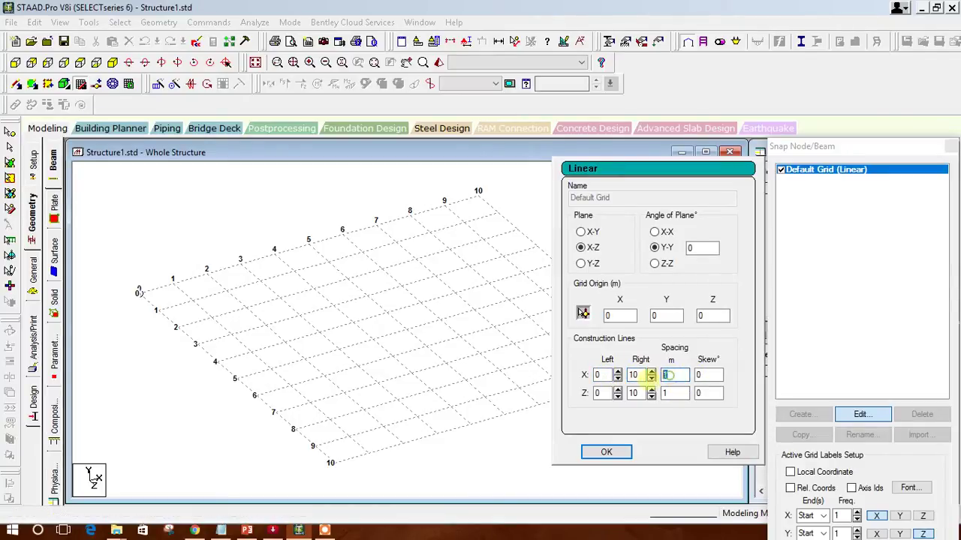
{"action": "type", "text": "0.5"}
{"action": "left_click", "coordinate": [632, 374]}
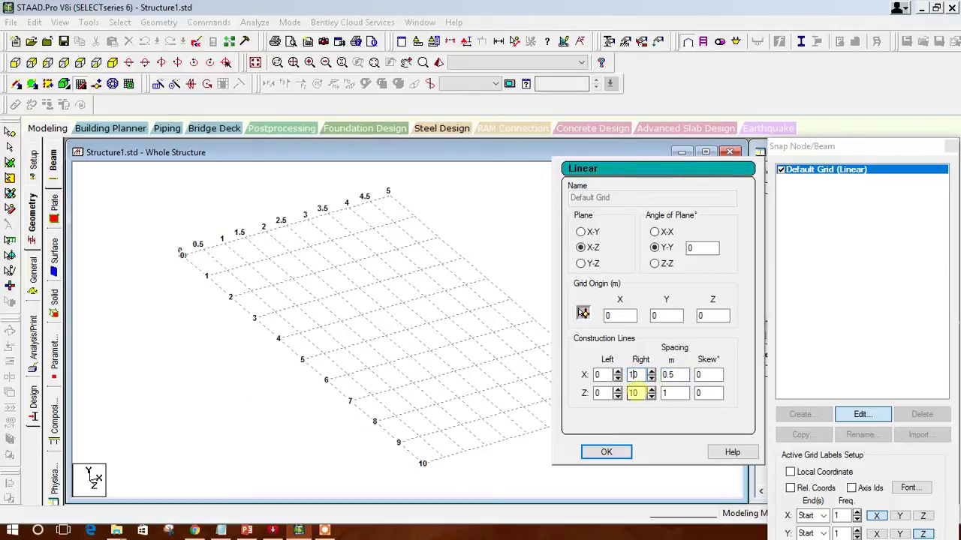
{"action": "double_click", "coordinate": [665, 393]}
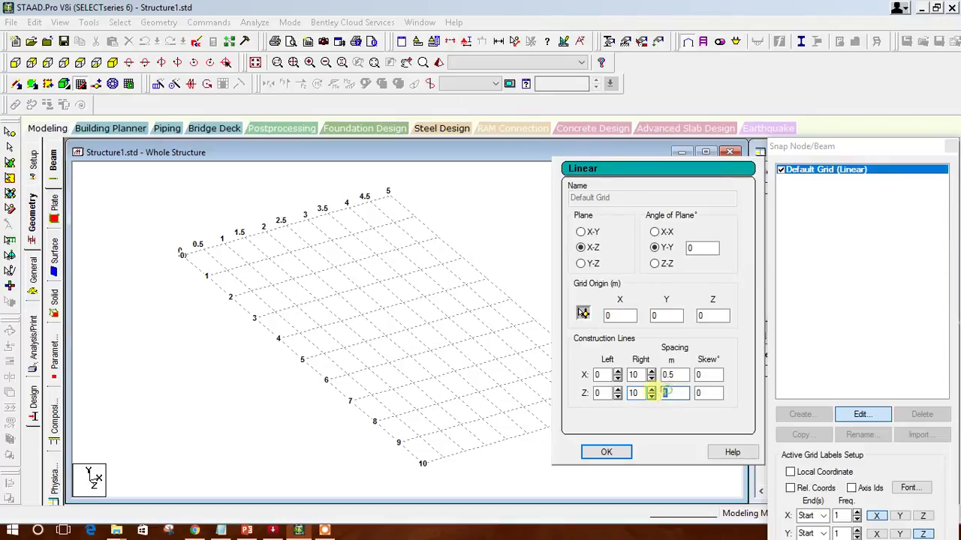
{"action": "type", "text": "0.5"}
{"action": "left_click", "coordinate": [710, 374]}
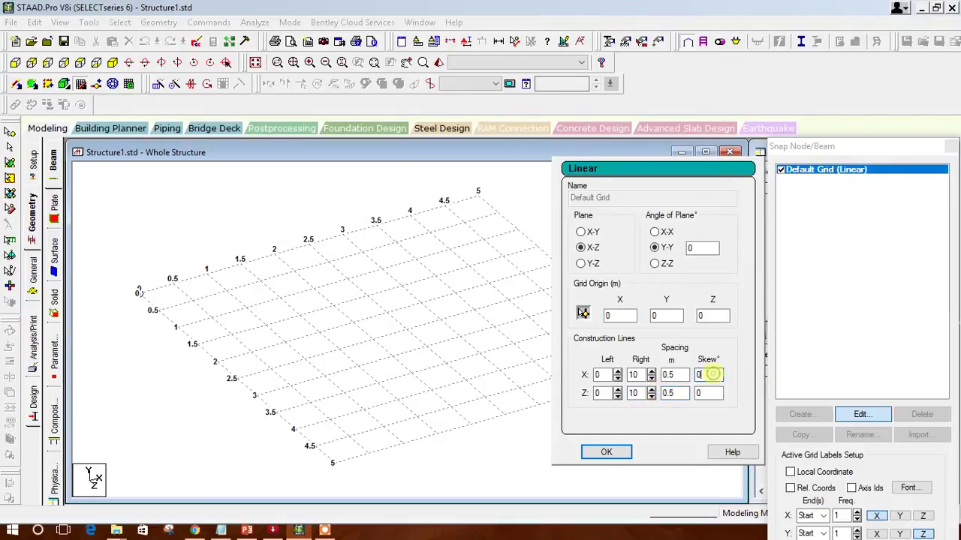
{"action": "left_click", "coordinate": [606, 453]}
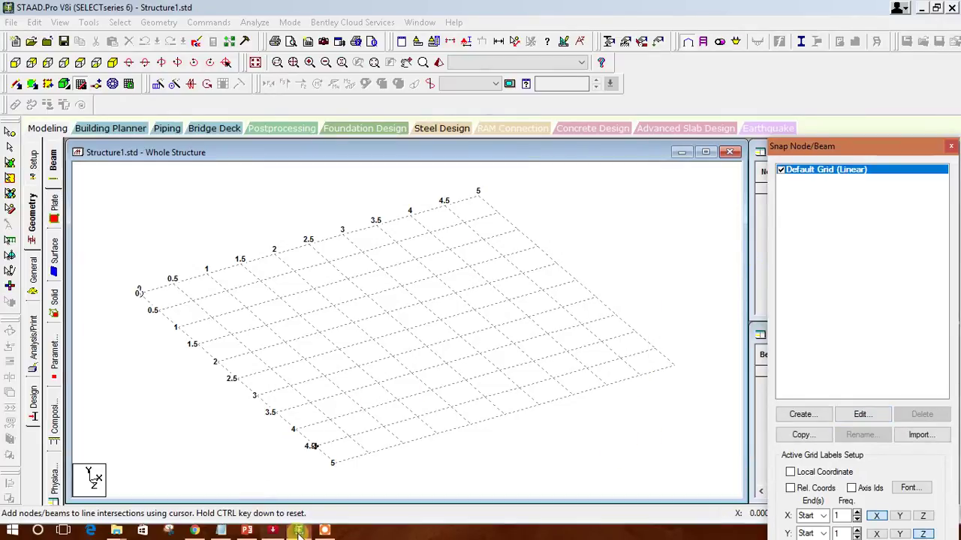
Step: Switch to Notepad, add the line "We can also add circular grid if we need." below the Geometry-Grids note, and return to STAAD.Pro
{"action": "left_click", "coordinate": [221, 531]}
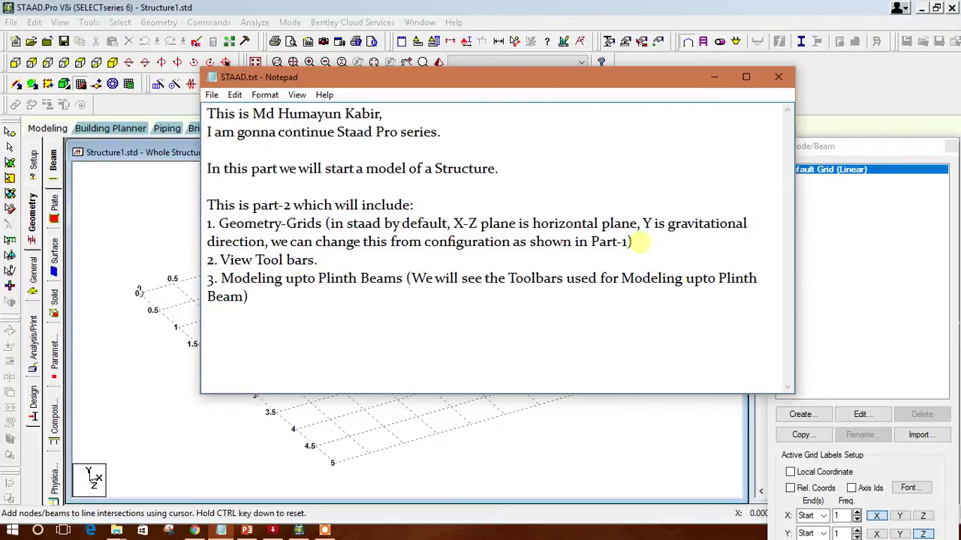
{"action": "left_click", "coordinate": [634, 242]}
{"action": "key", "text": "Return"}
{"action": "type", "text": "We "}
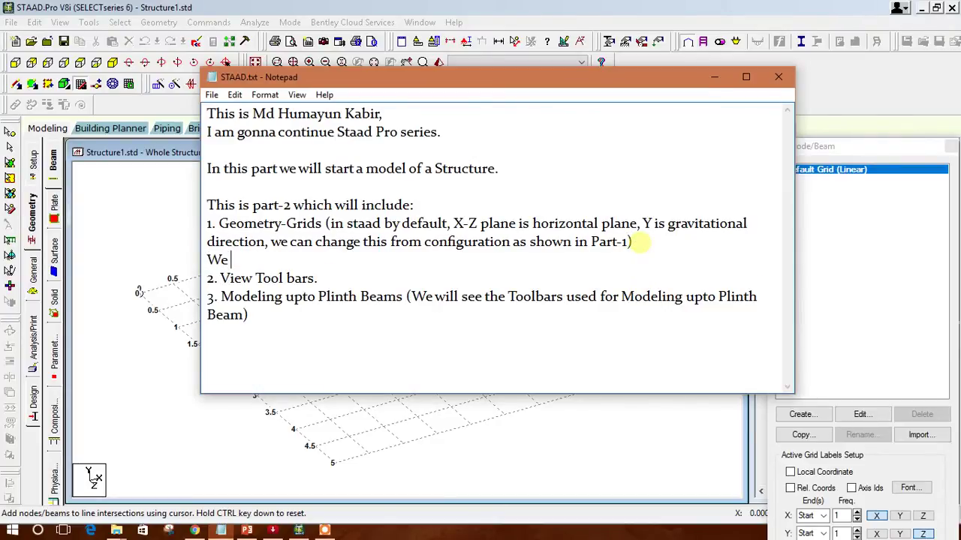
{"action": "type", "text": "can also add"}
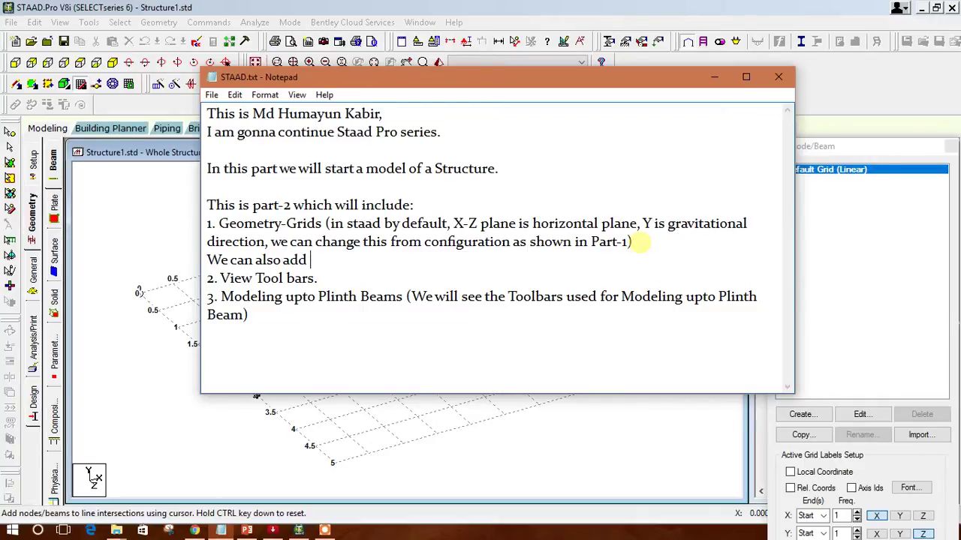
{"action": "type", "text": " circular grid if "}
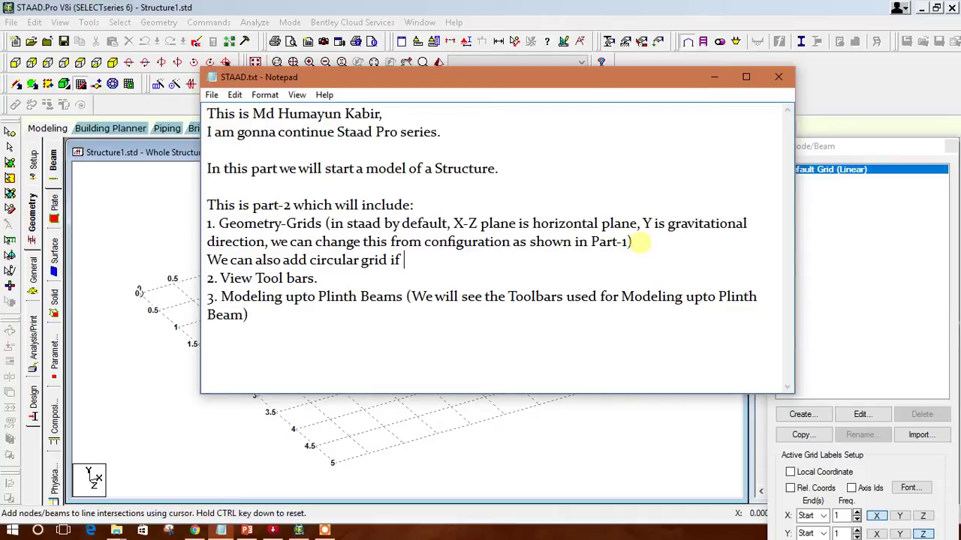
{"action": "type", "text": "we need."}
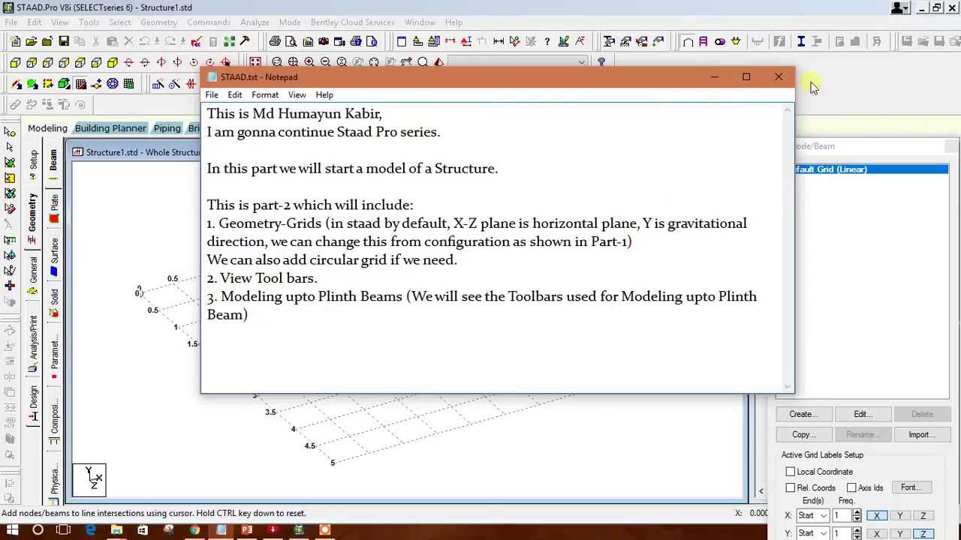
{"action": "left_click", "coordinate": [714, 76]}
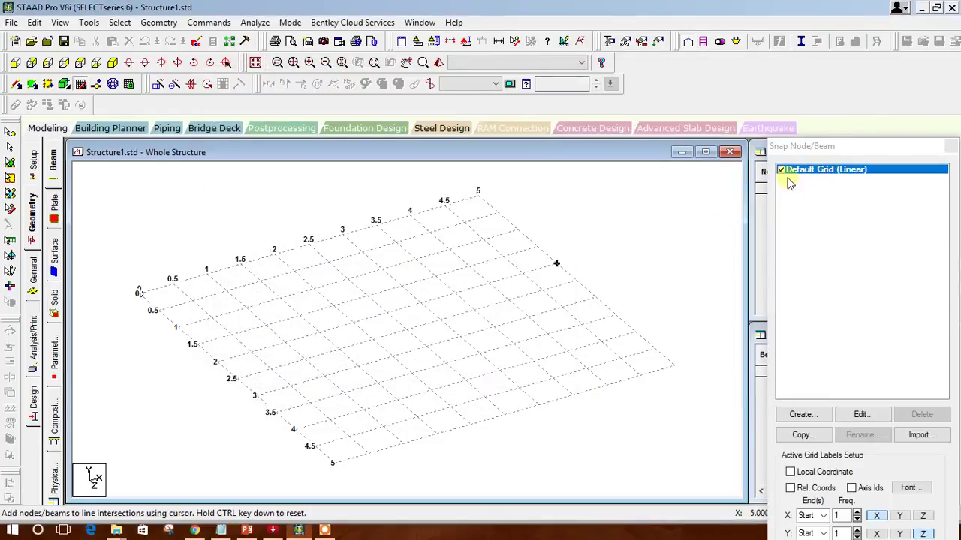
Step: Create a radial grid named Radial in the X-Z plane with the default radii and bays, and make it the active grid
{"action": "left_click", "coordinate": [814, 416]}
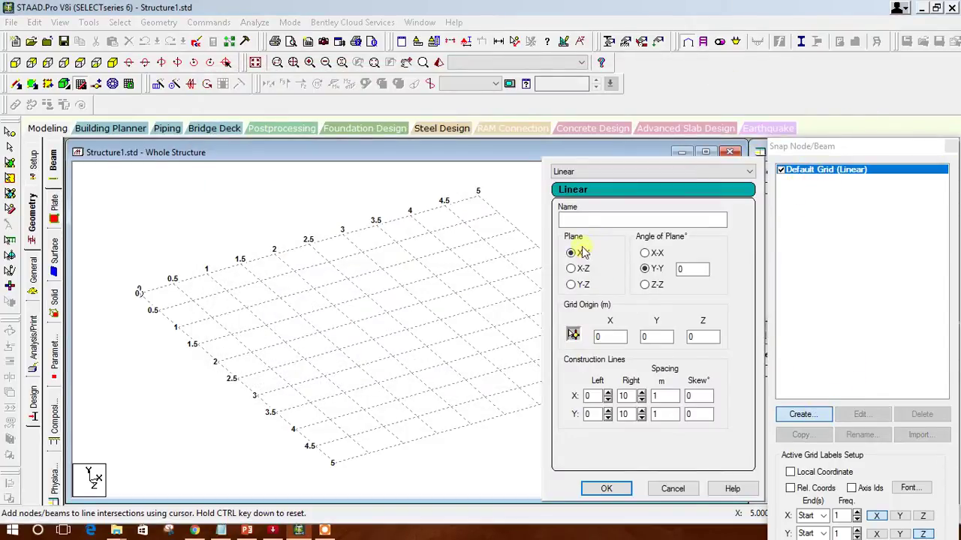
{"action": "left_click", "coordinate": [627, 173]}
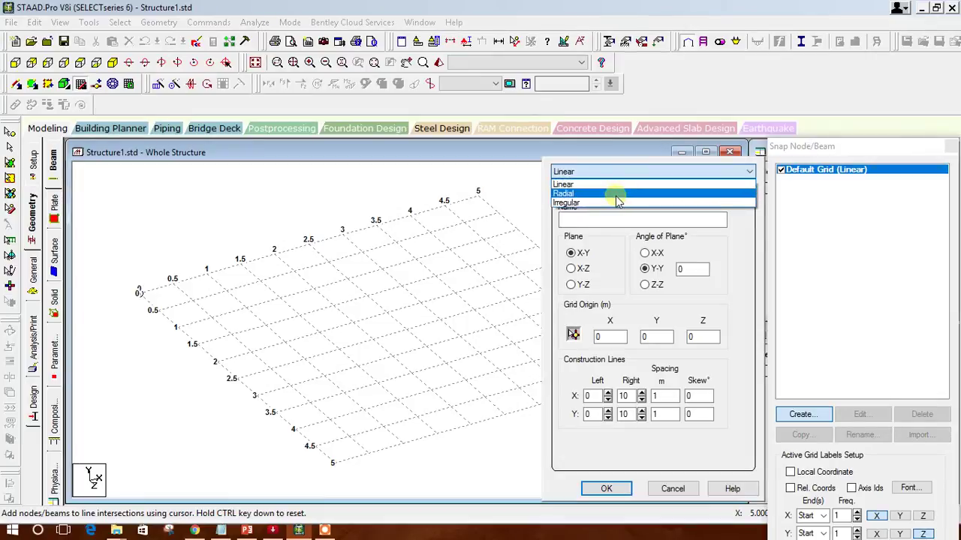
{"action": "left_click", "coordinate": [612, 193]}
{"action": "left_click", "coordinate": [594, 219]}
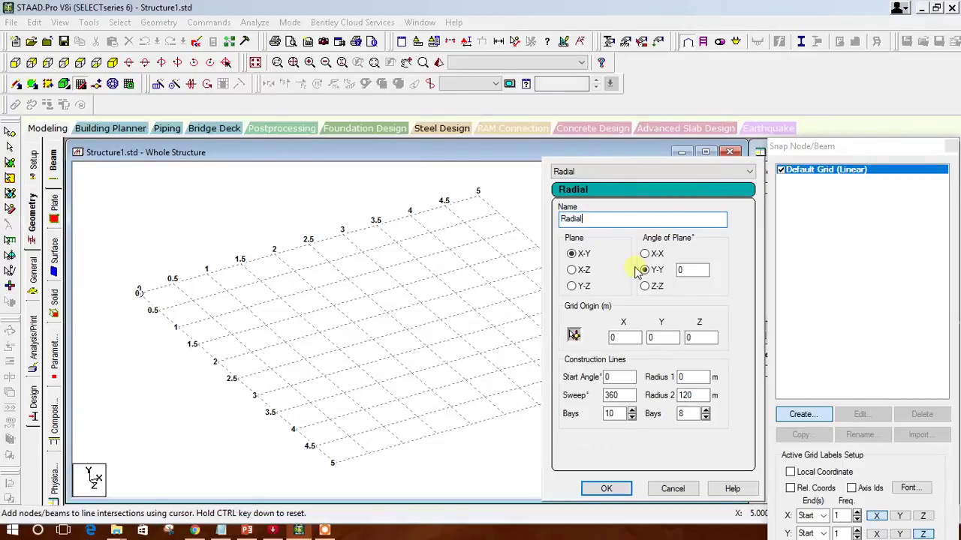
{"action": "left_click", "coordinate": [583, 271]}
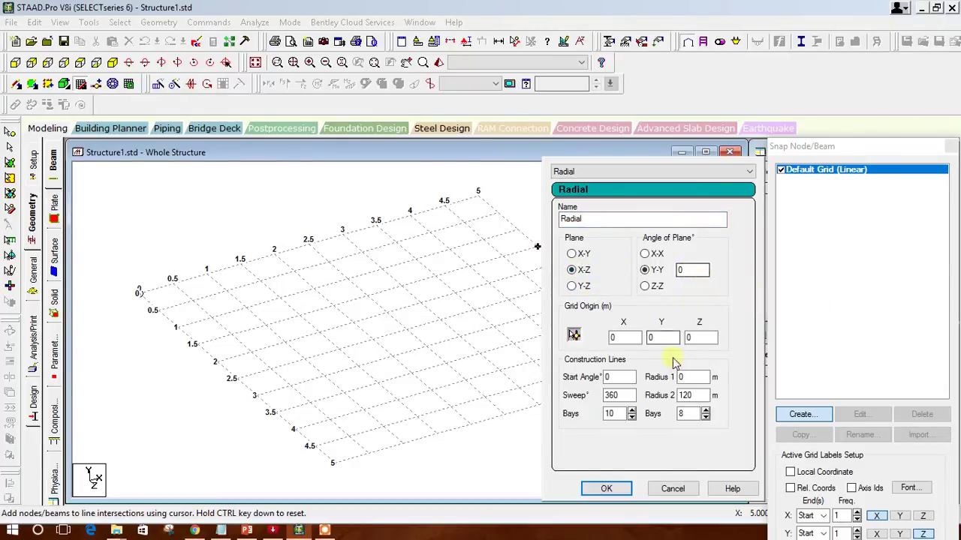
{"action": "left_click", "coordinate": [691, 376]}
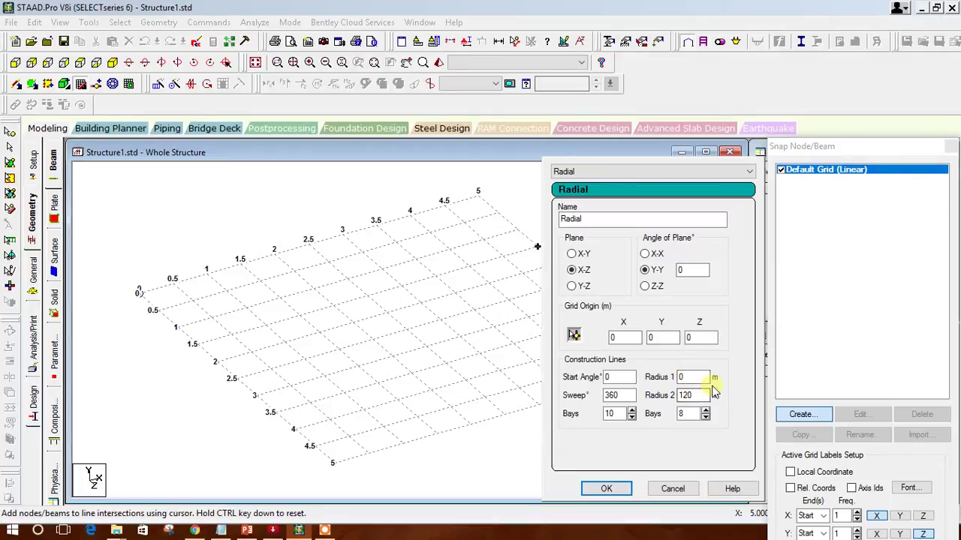
{"action": "left_click", "coordinate": [694, 395]}
{"action": "left_click", "coordinate": [606, 489]}
{"action": "left_click", "coordinate": [782, 179]}
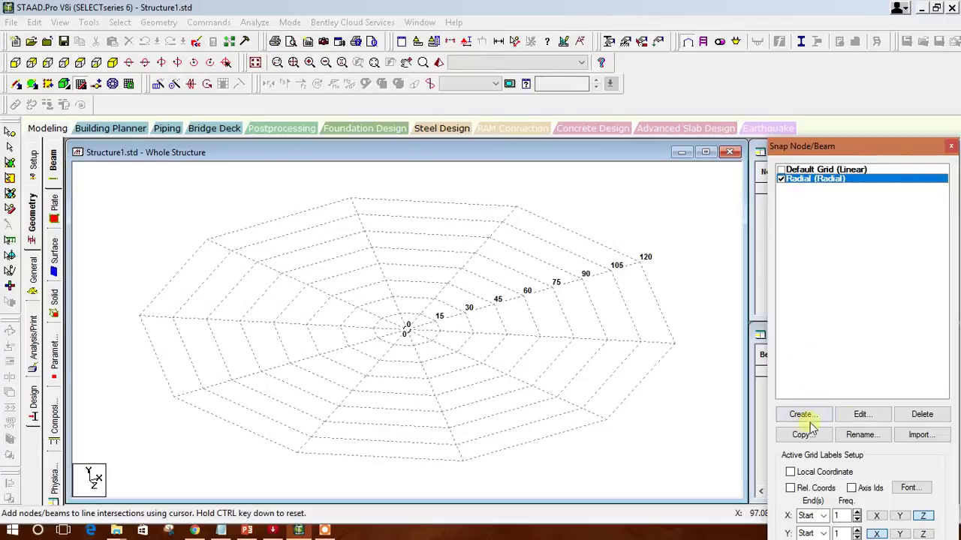
Step: Review the Radial grid's settings, delete that grid, and make the default linear grid active again
{"action": "left_click", "coordinate": [860, 414]}
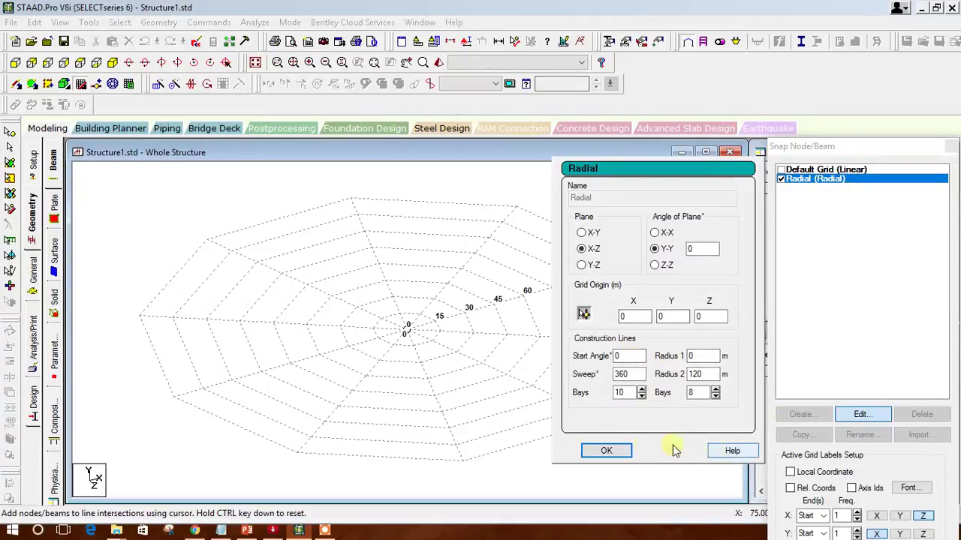
{"action": "left_click", "coordinate": [612, 450]}
{"action": "left_click", "coordinate": [782, 180]}
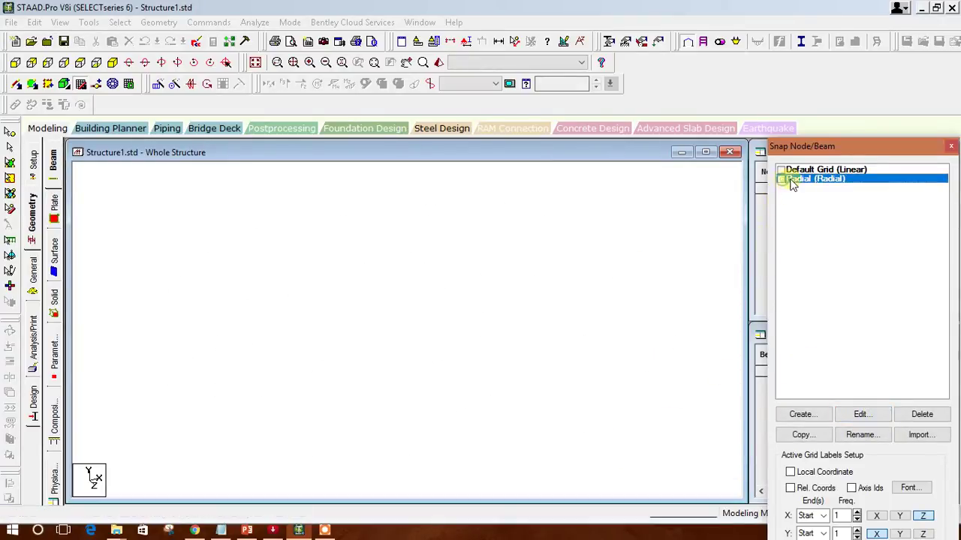
{"action": "left_click", "coordinate": [920, 414]}
{"action": "left_click", "coordinate": [790, 171]}
{"action": "left_click", "coordinate": [781, 171]}
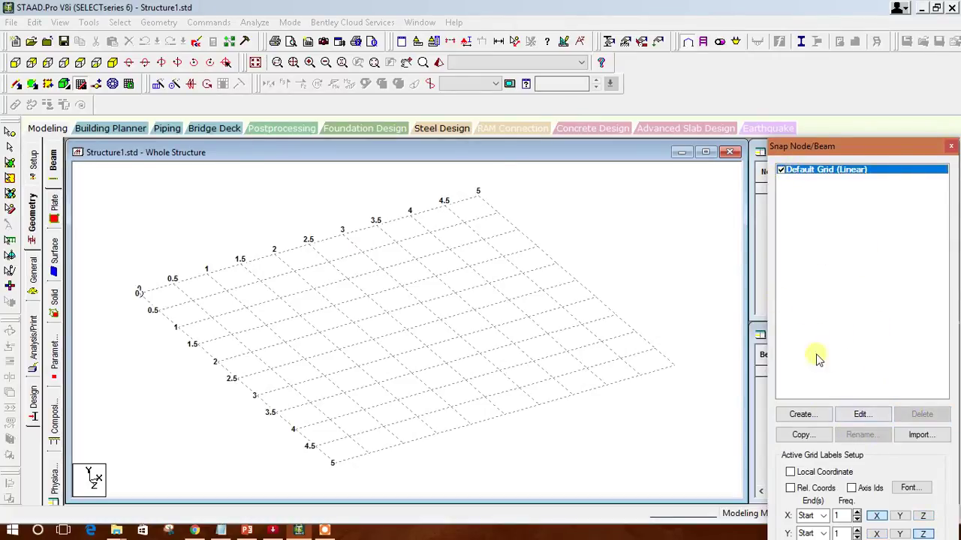
Step: Switch to Notepad, add the line "We can also add irregular grid." below the circular grid note, and return to STAAD.Pro
{"action": "left_click", "coordinate": [220, 530]}
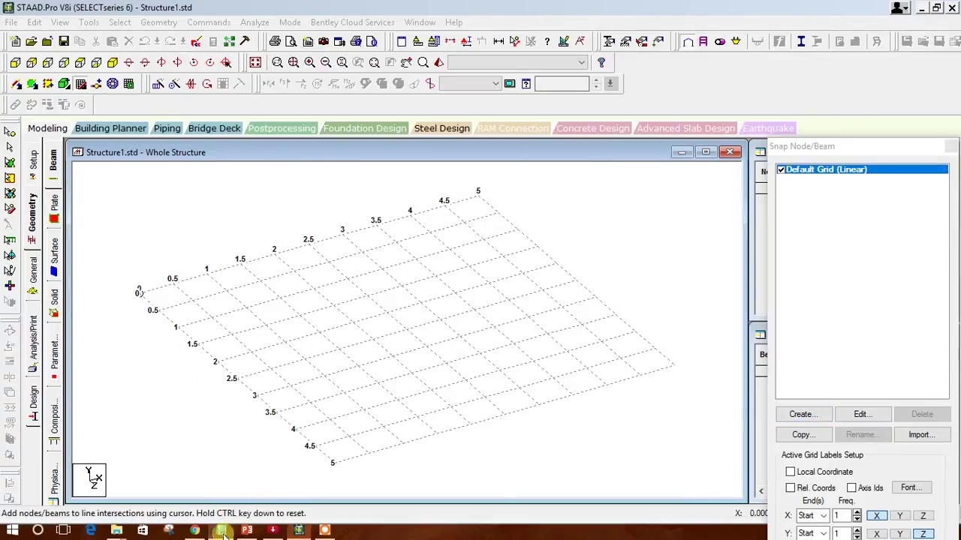
{"action": "key", "text": "Return"}
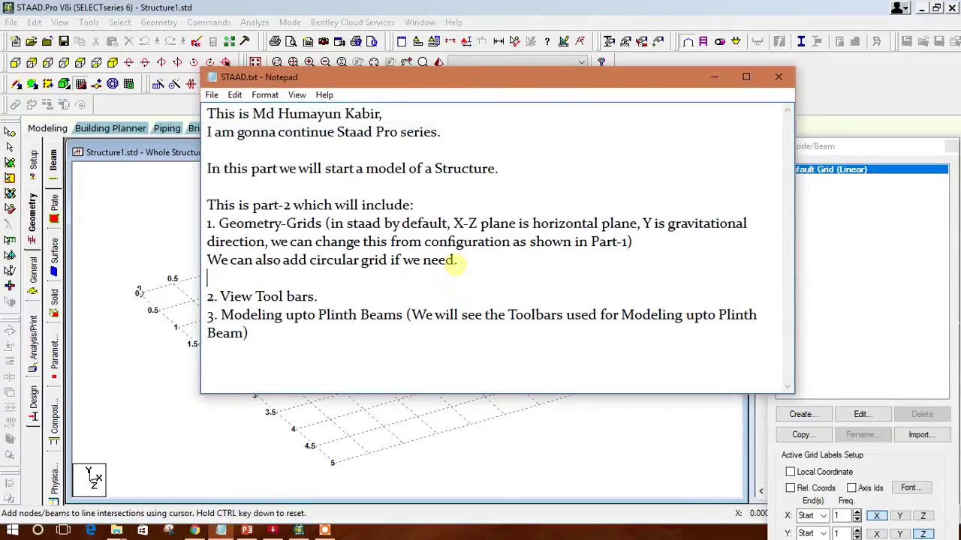
{"action": "type", "text": "We can also "}
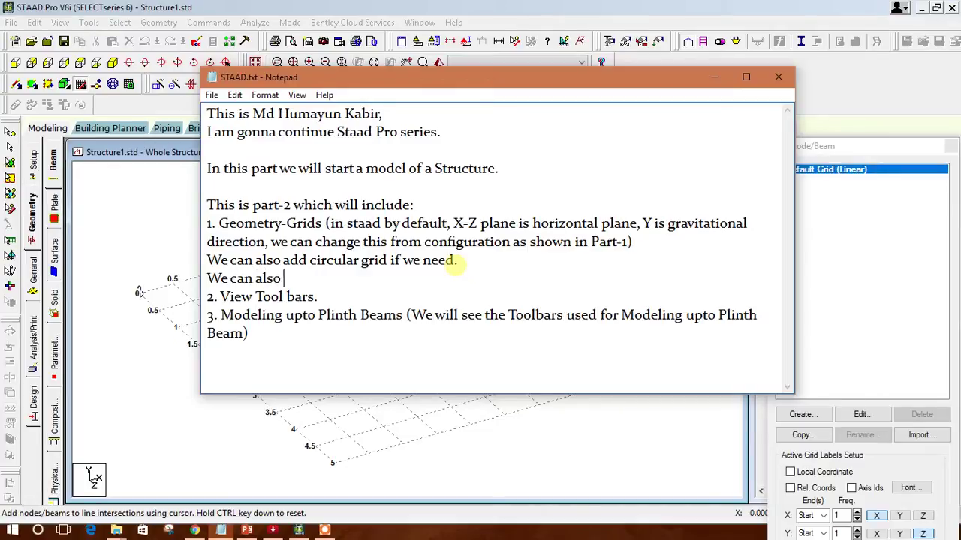
{"action": "type", "text": "add irregul"}
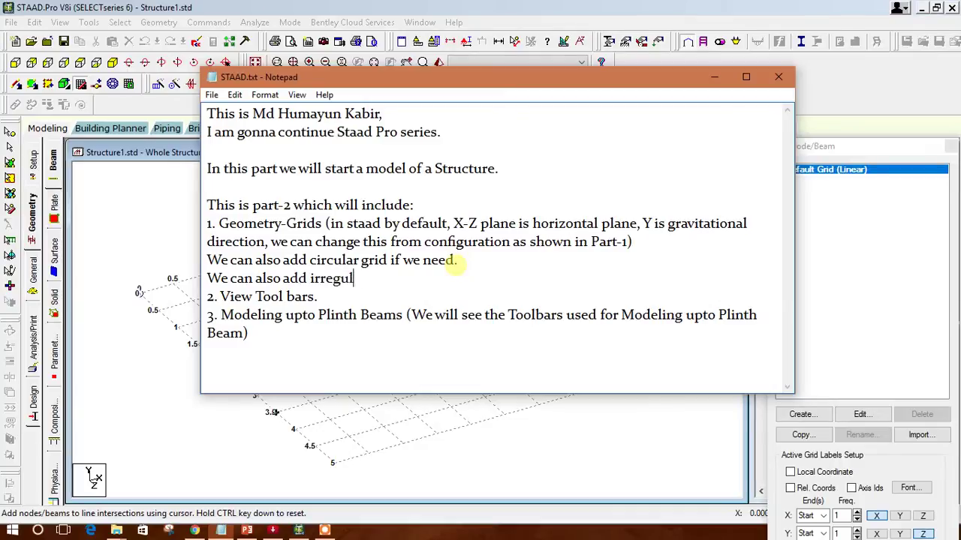
{"action": "type", "text": "ar grid."}
{"action": "left_click", "coordinate": [714, 77]}
Step: Start a new grid of type Irregular, name it Irregular, and place it in the X-Z plane
{"action": "left_click", "coordinate": [727, 285]}
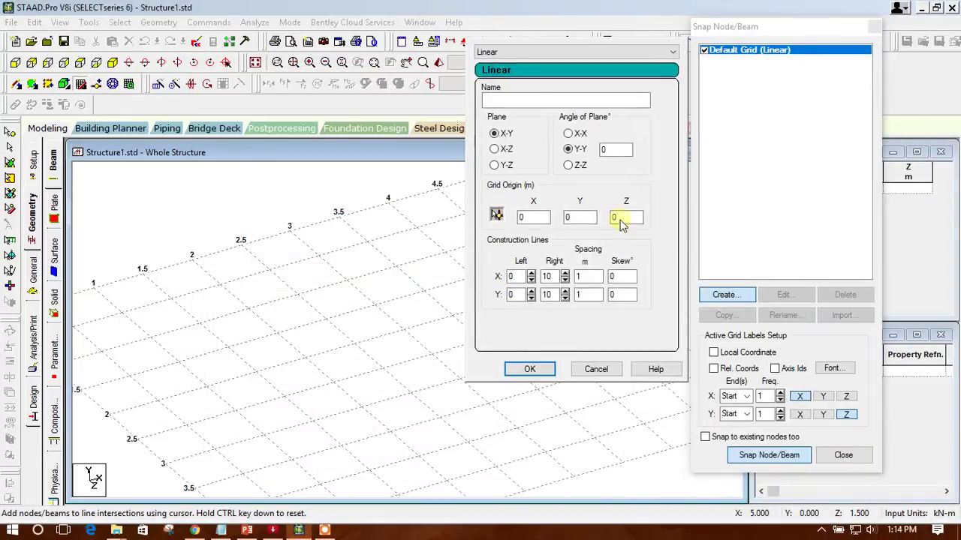
{"action": "left_click", "coordinate": [526, 52]}
{"action": "left_click", "coordinate": [520, 82]}
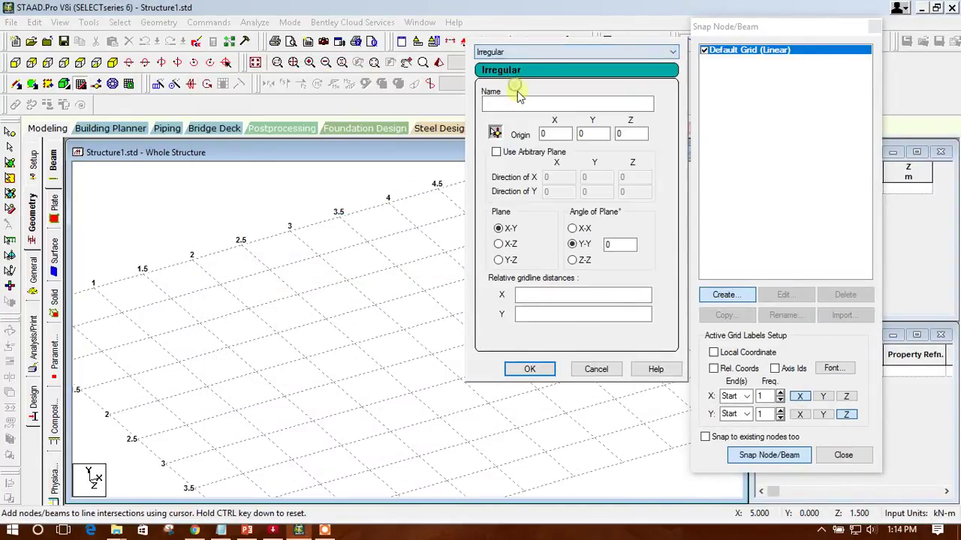
{"action": "left_click", "coordinate": [518, 106]}
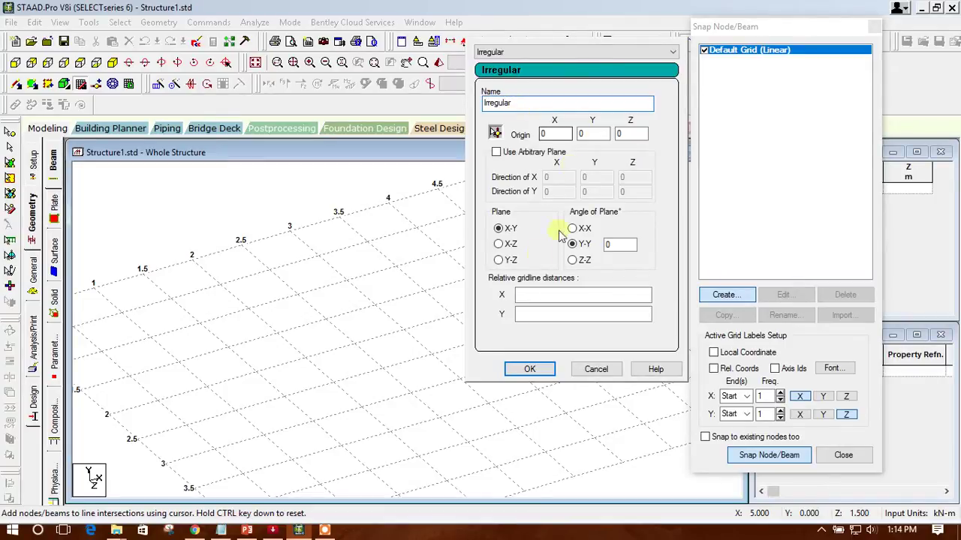
{"action": "left_click", "coordinate": [499, 244]}
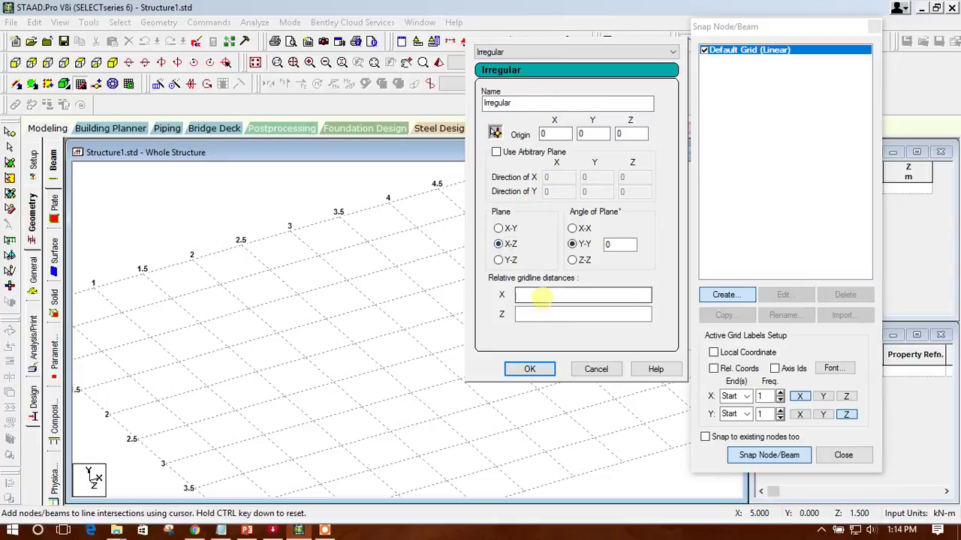
Step: Give the grid relative distances 3 5 4.5 4 in X and 2 3.5 6 4.5 in Z, create it, and make it active
{"action": "left_click", "coordinate": [542, 296]}
{"action": "key", "text": "BackSpace"}
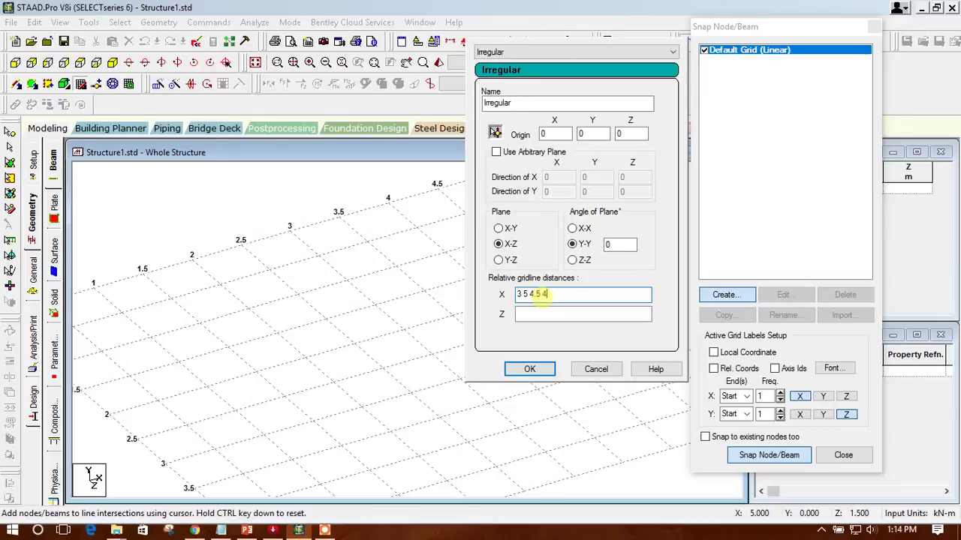
{"action": "left_click", "coordinate": [518, 316]}
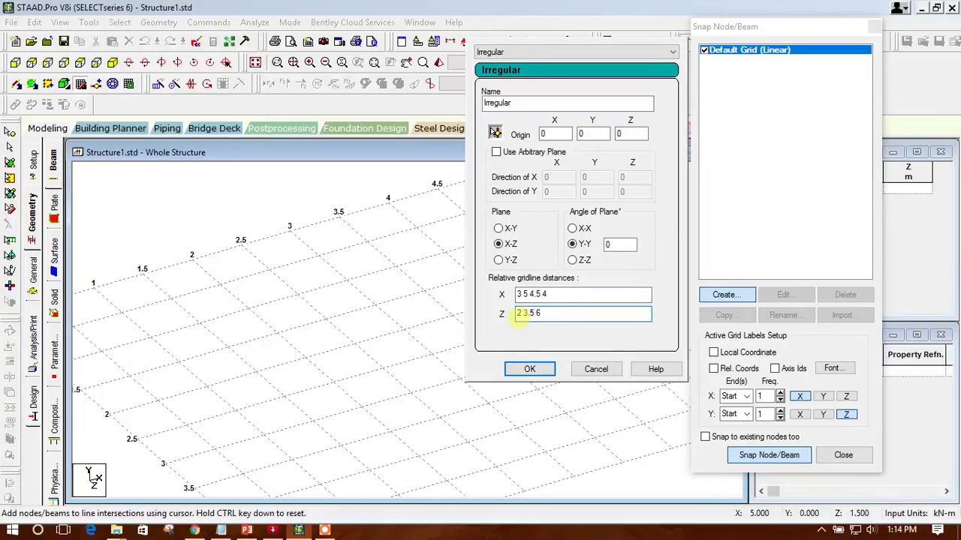
{"action": "left_click", "coordinate": [538, 368]}
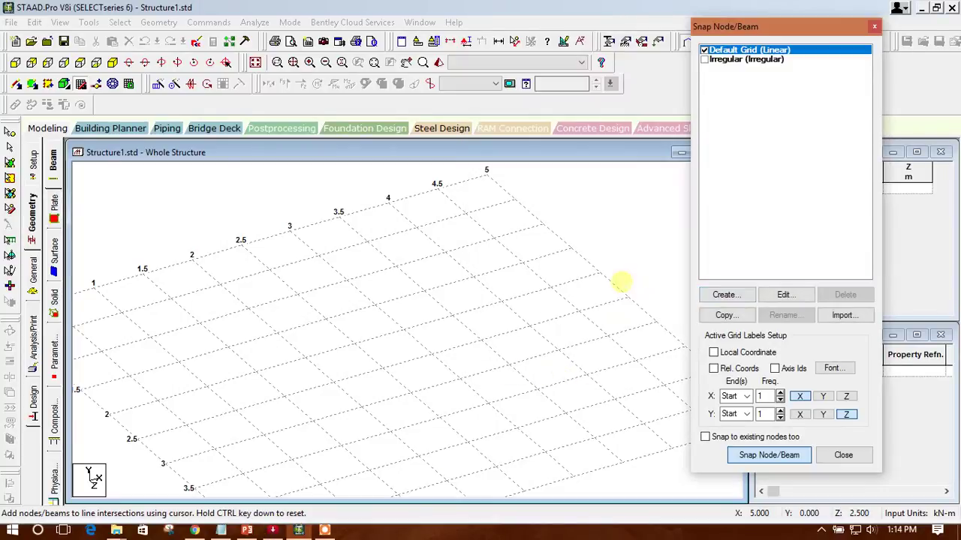
{"action": "left_click", "coordinate": [704, 60]}
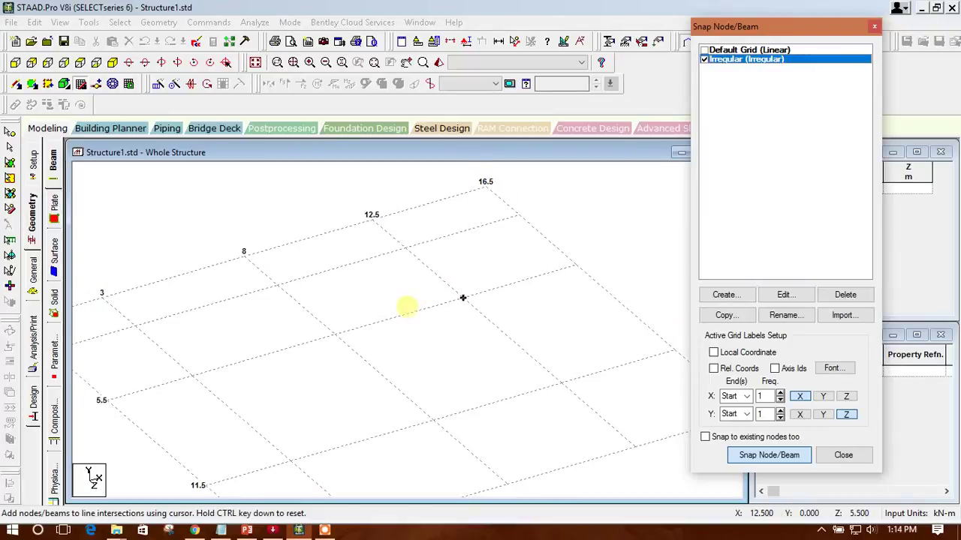
Step: Examine the whole irregular grid and its line labels in the model view
{"action": "middle_click_drag", "start_coordinate": [407, 304], "coordinate": [489, 285]}
{"action": "middle_click_drag", "start_coordinate": [270, 253], "coordinate": [230, 337]}
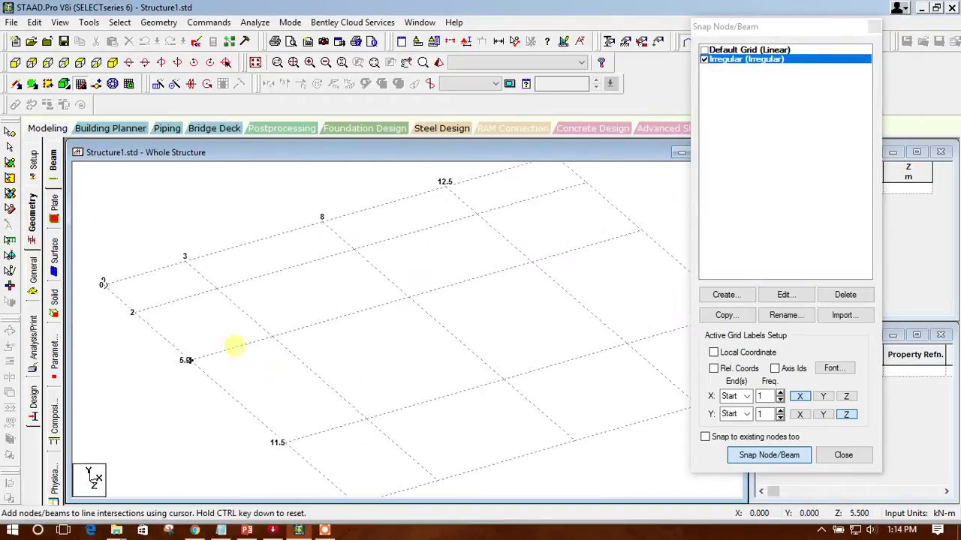
{"action": "scroll", "coordinate": [359, 255], "scroll_direction": "down", "scroll_amount": 1}
{"action": "middle_click_drag", "start_coordinate": [376, 274], "coordinate": [426, 388]}
{"action": "scroll", "coordinate": [365, 398], "scroll_direction": "down", "scroll_amount": 1}
{"action": "scroll", "coordinate": [422, 303], "scroll_direction": "down", "scroll_amount": 1}
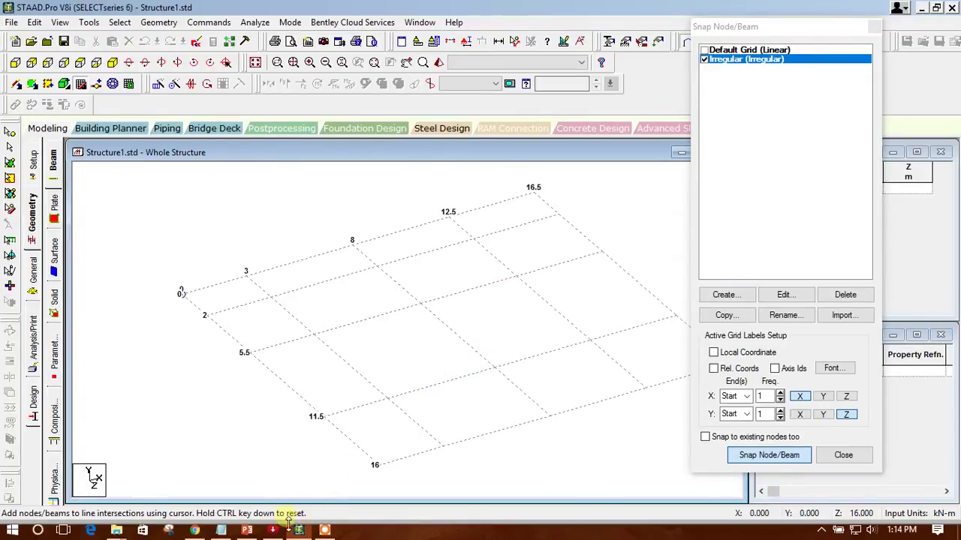
{"action": "middle_click_drag", "start_coordinate": [397, 349], "coordinate": [321, 328]}
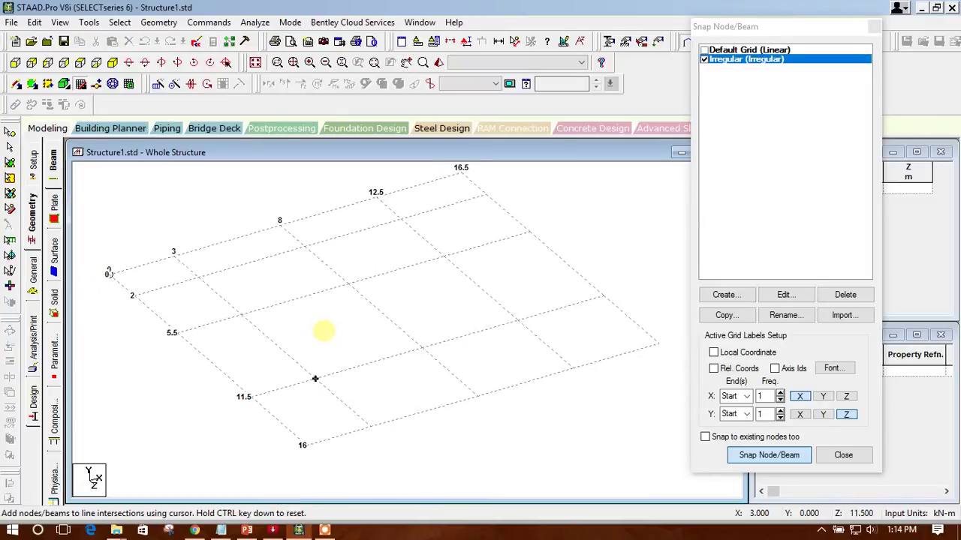
Step: Switch to Notepad, add the line "We will continue with this grid to start our model." under the irregular grid note, and return to STAAD.Pro
{"action": "left_click", "coordinate": [220, 531]}
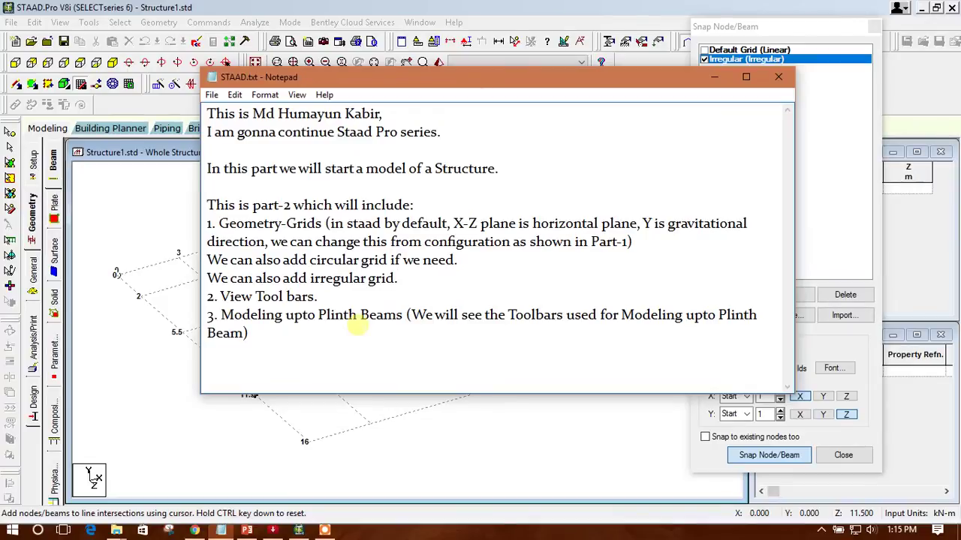
{"action": "key", "text": "Return"}
{"action": "type", "text": "We "}
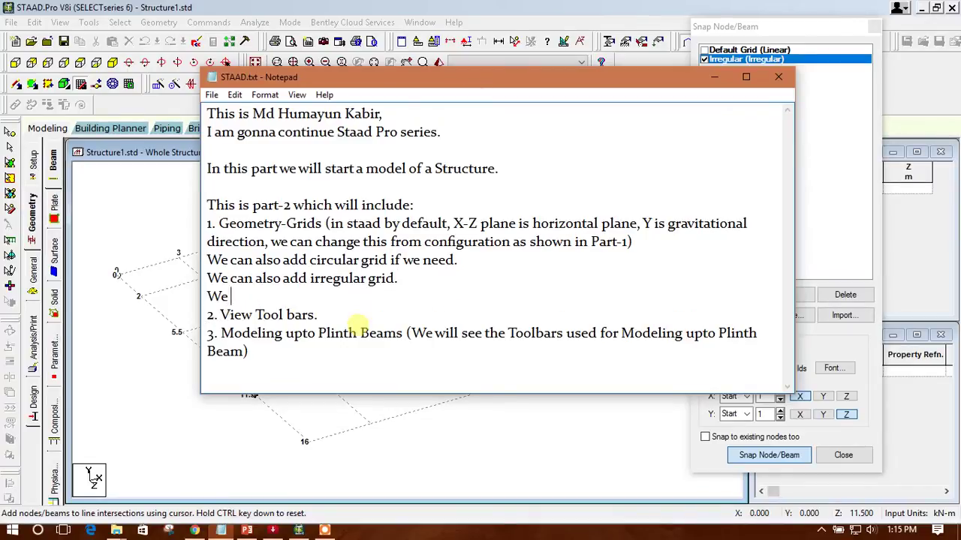
{"action": "type", "text": "will continue with"}
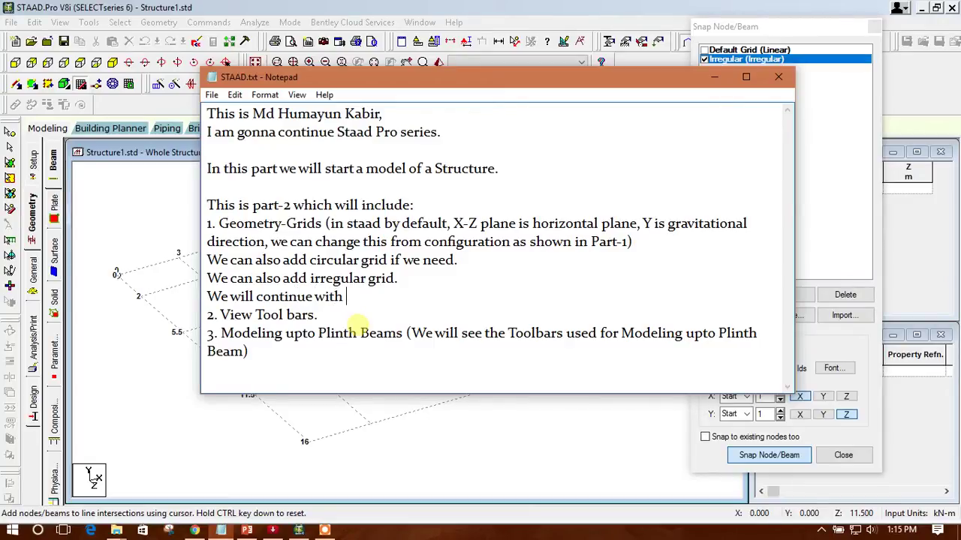
{"action": "type", "text": " this grid to s"}
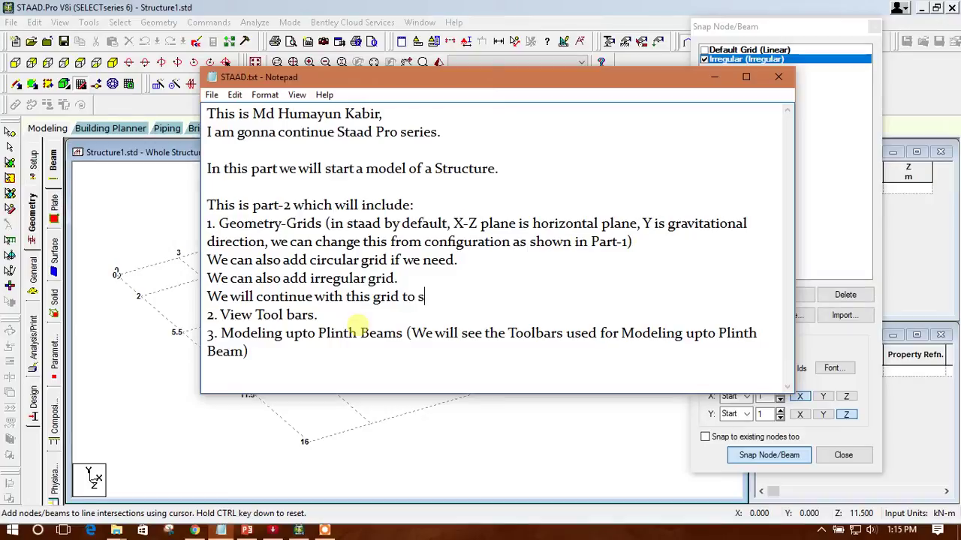
{"action": "type", "text": "tart our model."}
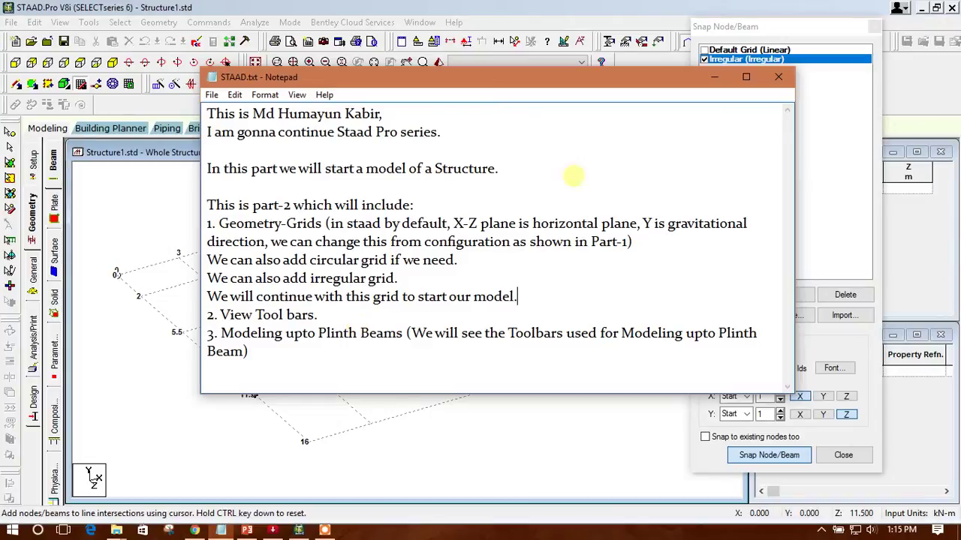
{"action": "left_click", "coordinate": [706, 84]}
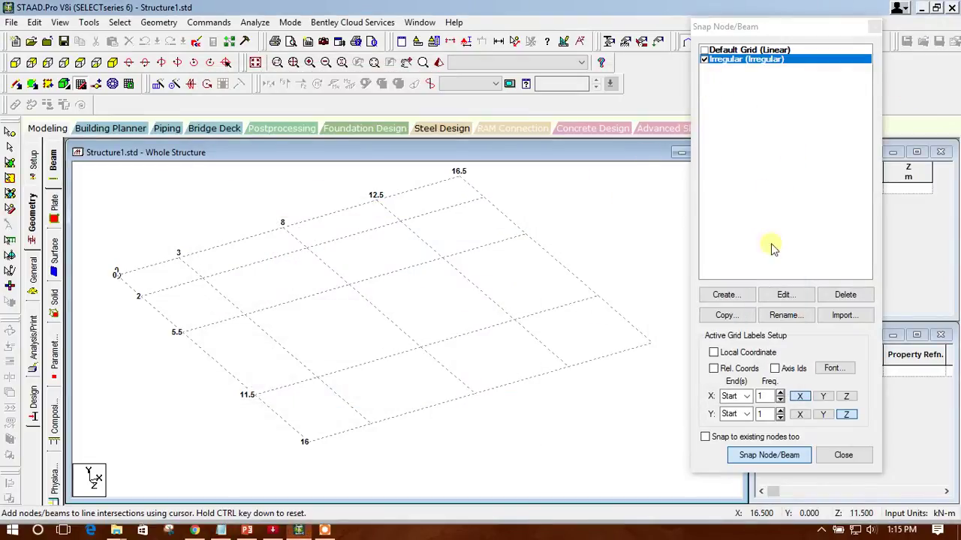
{"action": "left_click", "coordinate": [842, 455]}
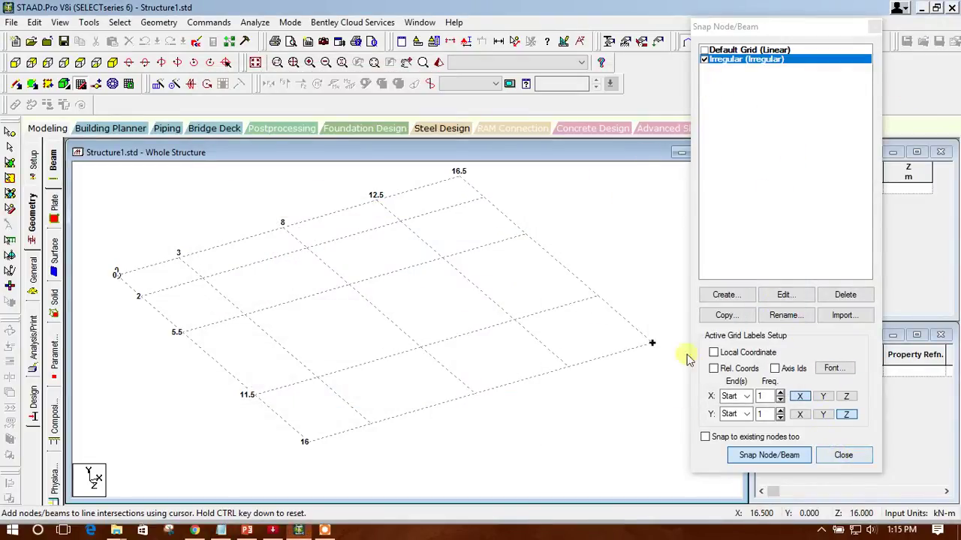
{"action": "left_click", "coordinate": [584, 328]}
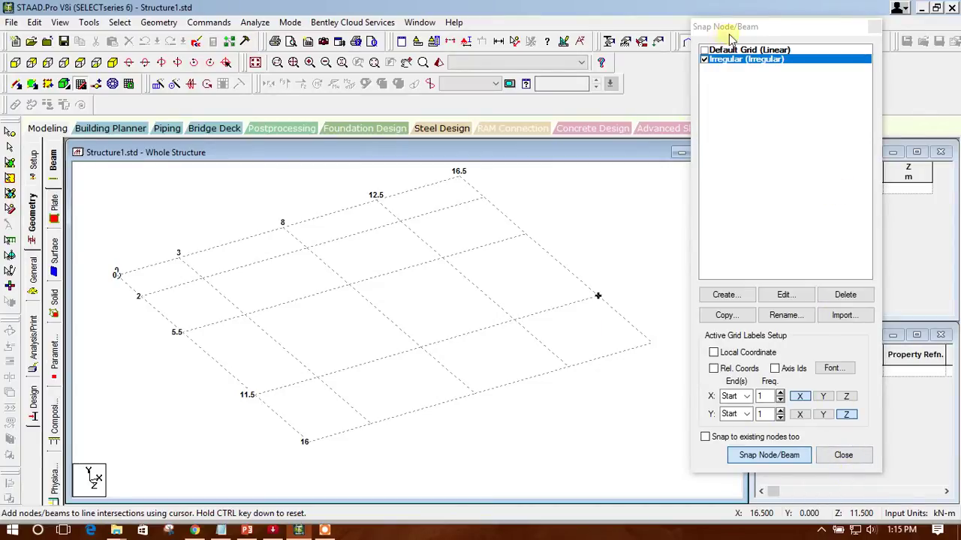
{"action": "left_click", "coordinate": [392, 365]}
{"action": "left_click", "coordinate": [370, 302]}
{"action": "scroll", "coordinate": [369, 301], "scroll_direction": "down", "scroll_amount": 2}
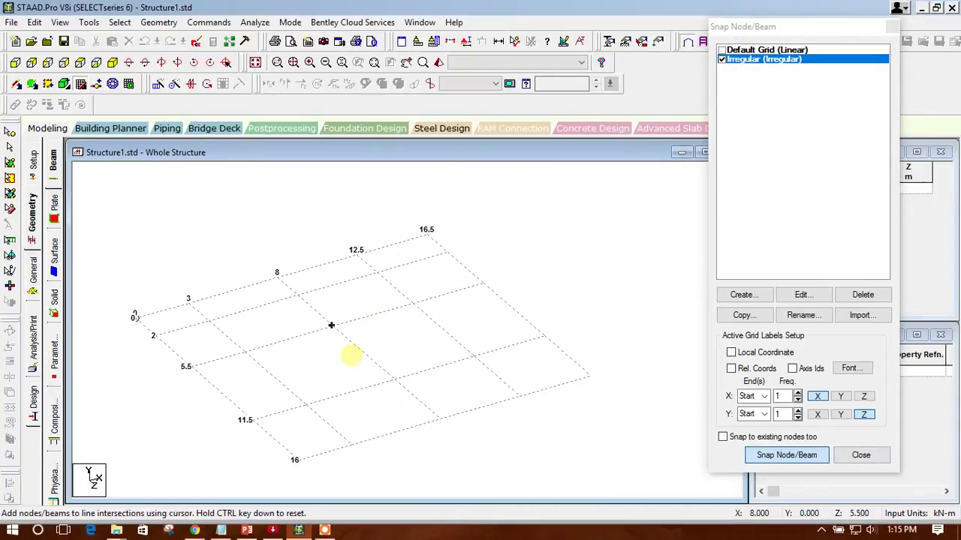
{"action": "middle_click_drag", "start_coordinate": [347, 353], "coordinate": [380, 343]}
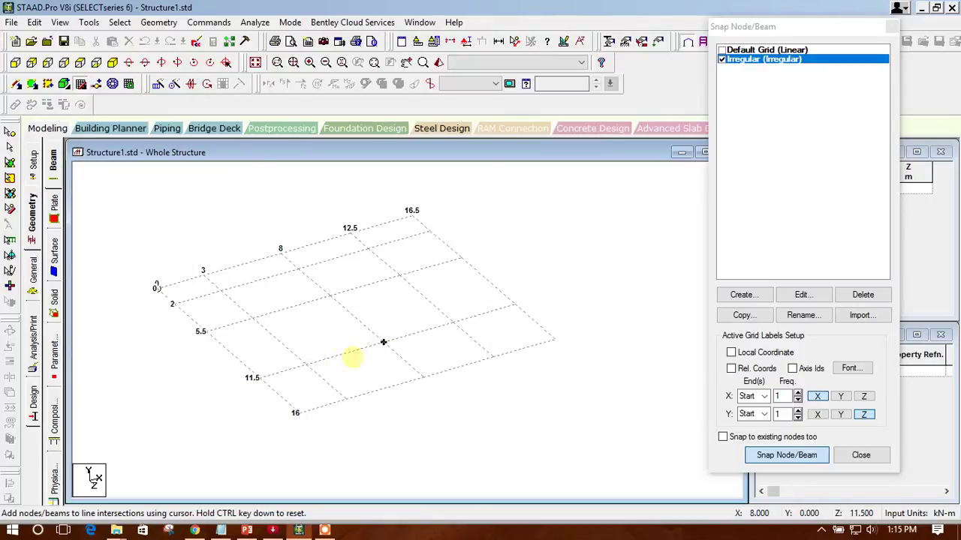
{"action": "middle_click_drag", "start_coordinate": [355, 360], "coordinate": [387, 370]}
{"action": "scroll", "coordinate": [388, 370], "scroll_direction": "up", "scroll_amount": 4}
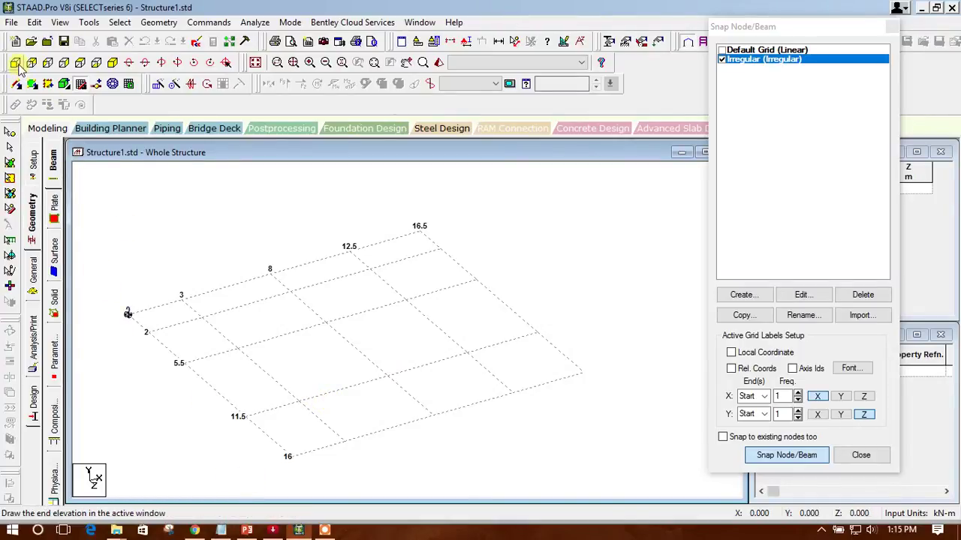
Step: Highlight the "View Tool bars." note in Notepad, return to STAAD.Pro, and show the grid in the front X-Y view
{"action": "left_click", "coordinate": [220, 530]}
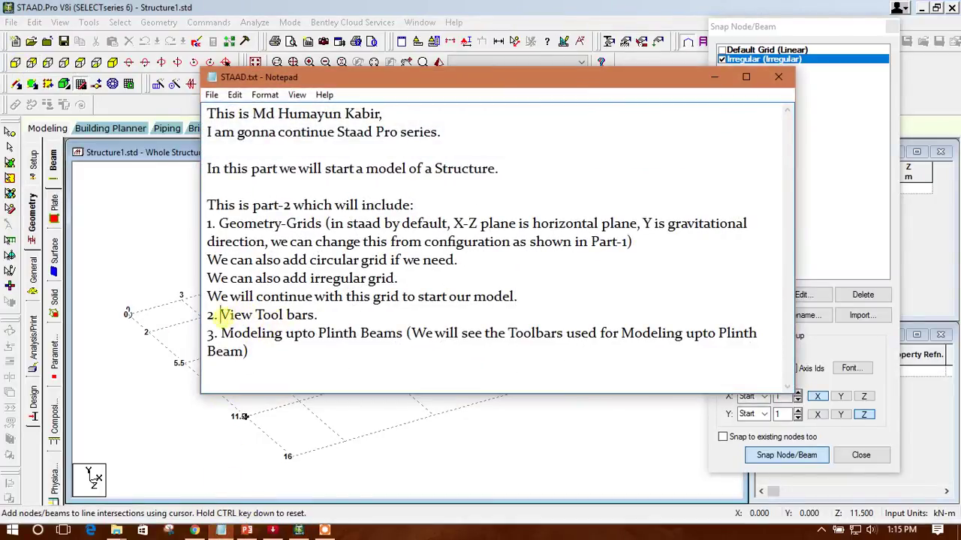
{"action": "left_click_drag", "start_coordinate": [218, 315], "coordinate": [328, 316]}
{"action": "left_click", "coordinate": [714, 76]}
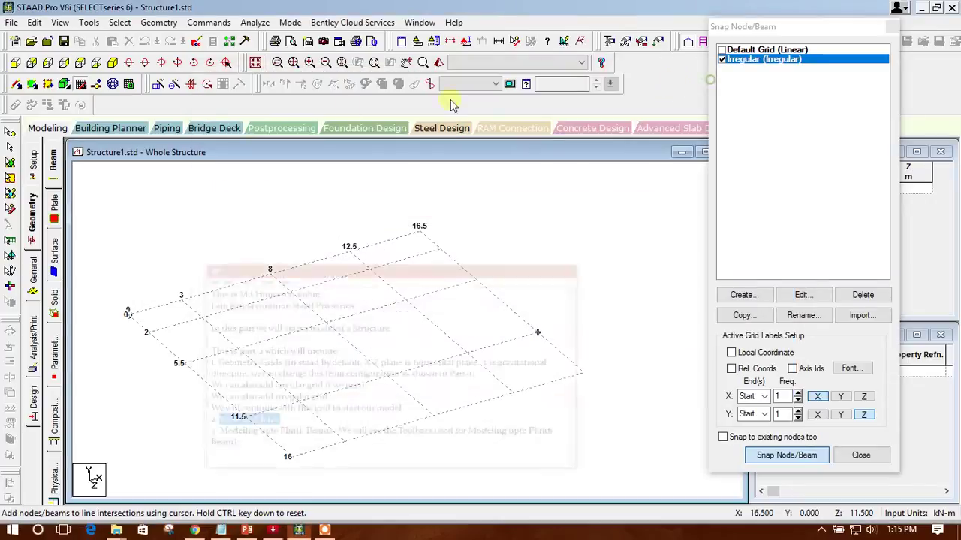
{"action": "left_click", "coordinate": [15, 63]}
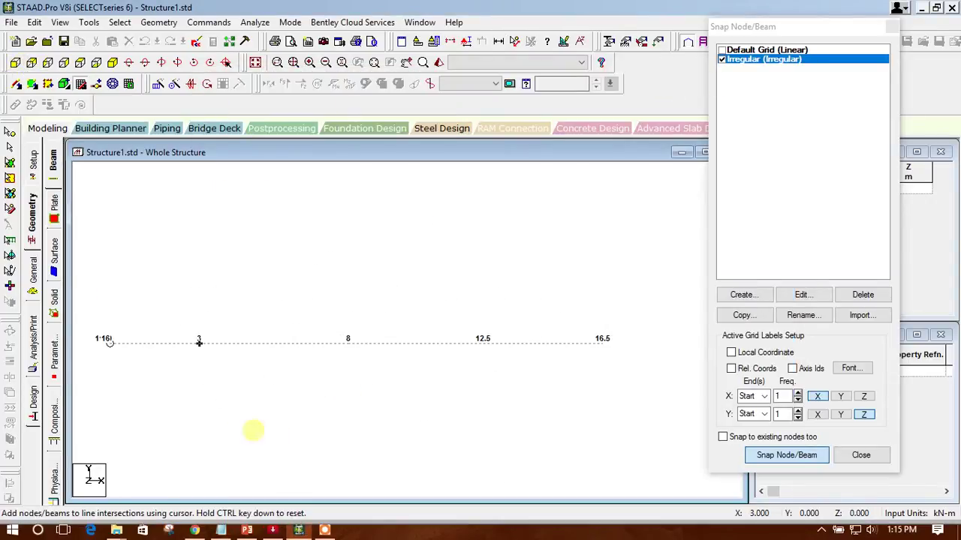
Step: Switch to Notepad, append "(XY," to the "View Tool bars." note, and return to STAAD.Pro
{"action": "left_click", "coordinate": [220, 530]}
{"action": "left_click", "coordinate": [323, 315]}
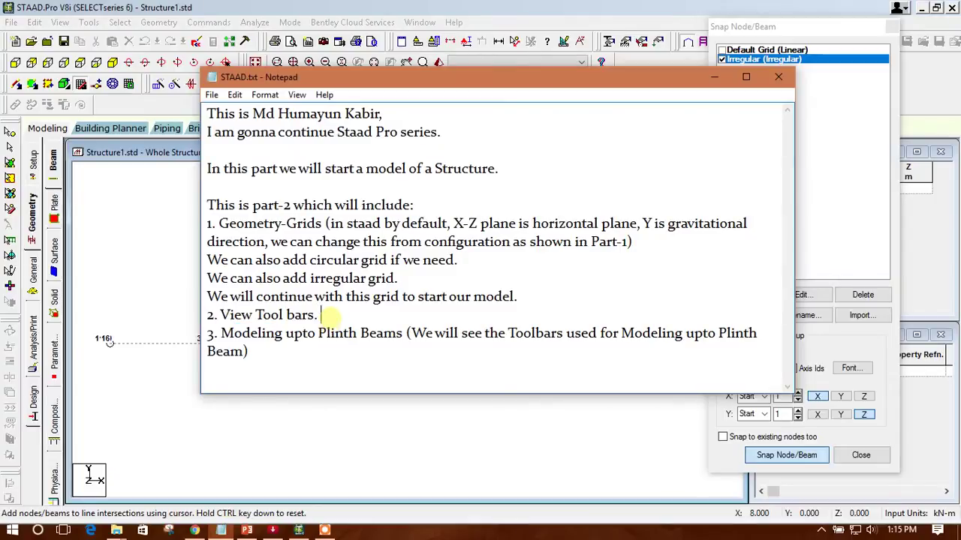
{"action": "type", "text": "(XY"}
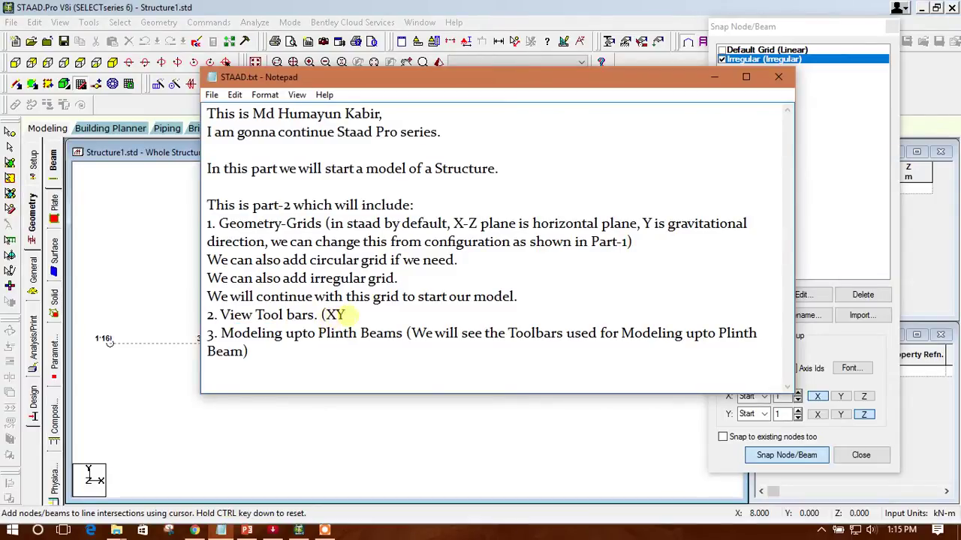
{"action": "type", "text": ","}
{"action": "left_click", "coordinate": [714, 77]}
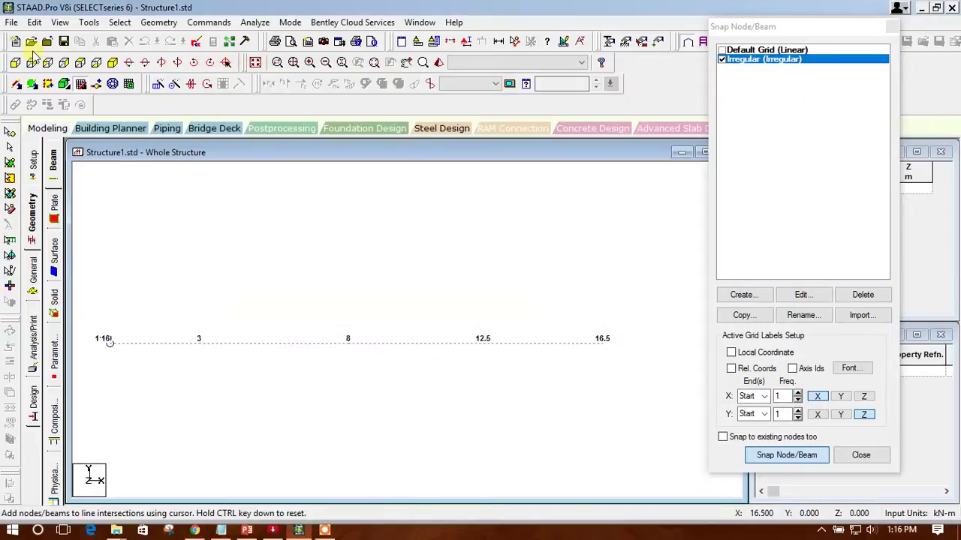